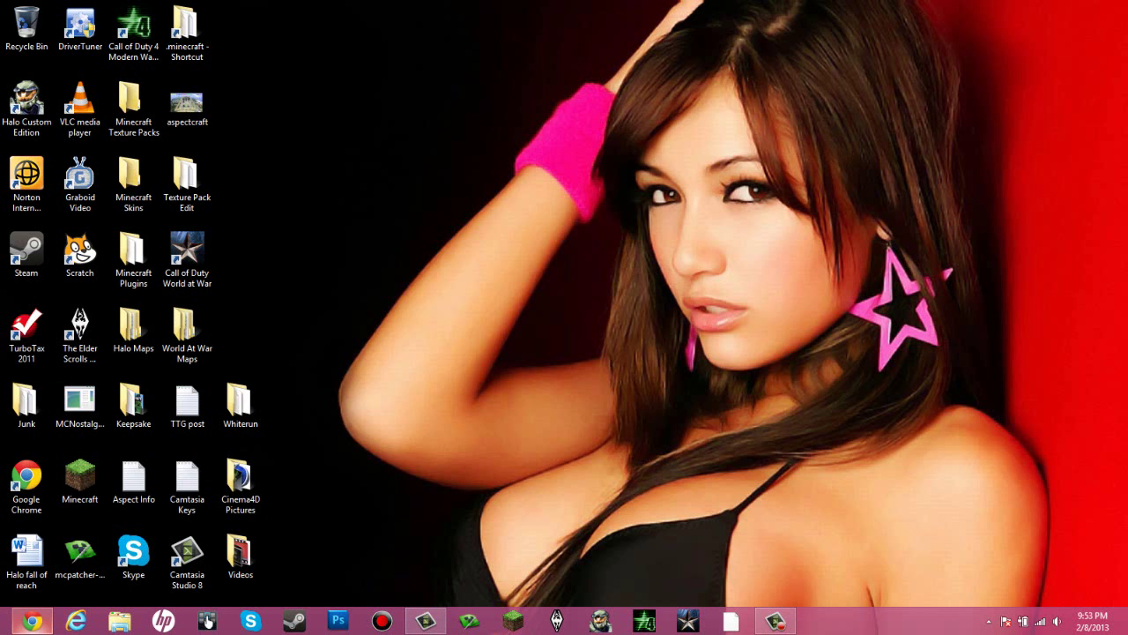
Switch to Chrome, go to bukkit.org and open the wiki page on setting up a server via Get CraftBukkit.
click(32, 620)
click(80, 502)
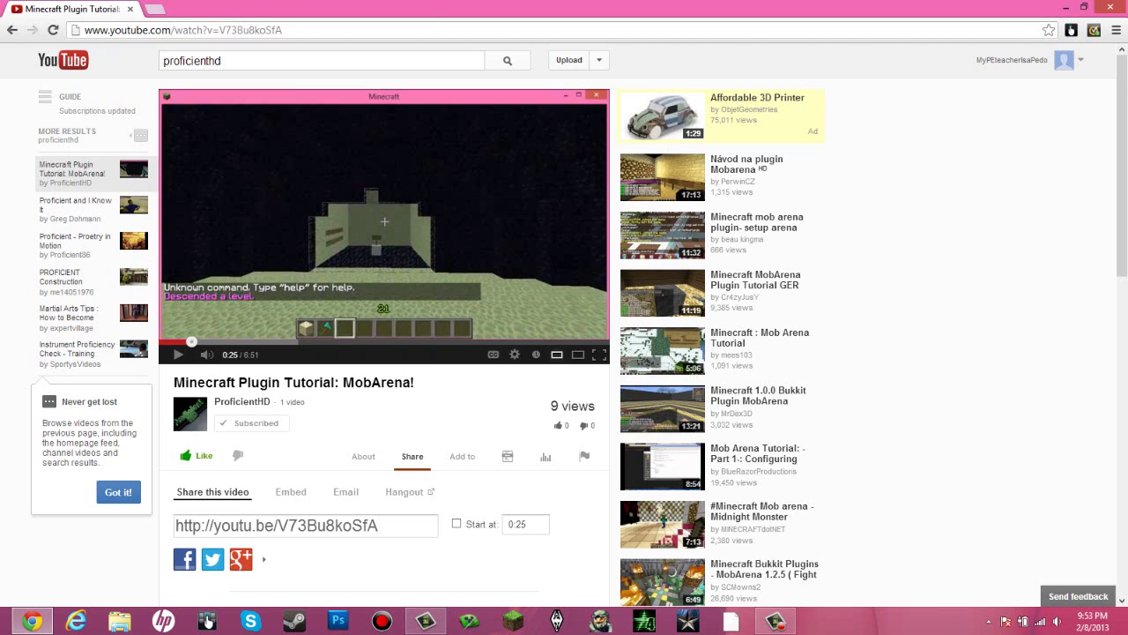
key(ctrl+l)
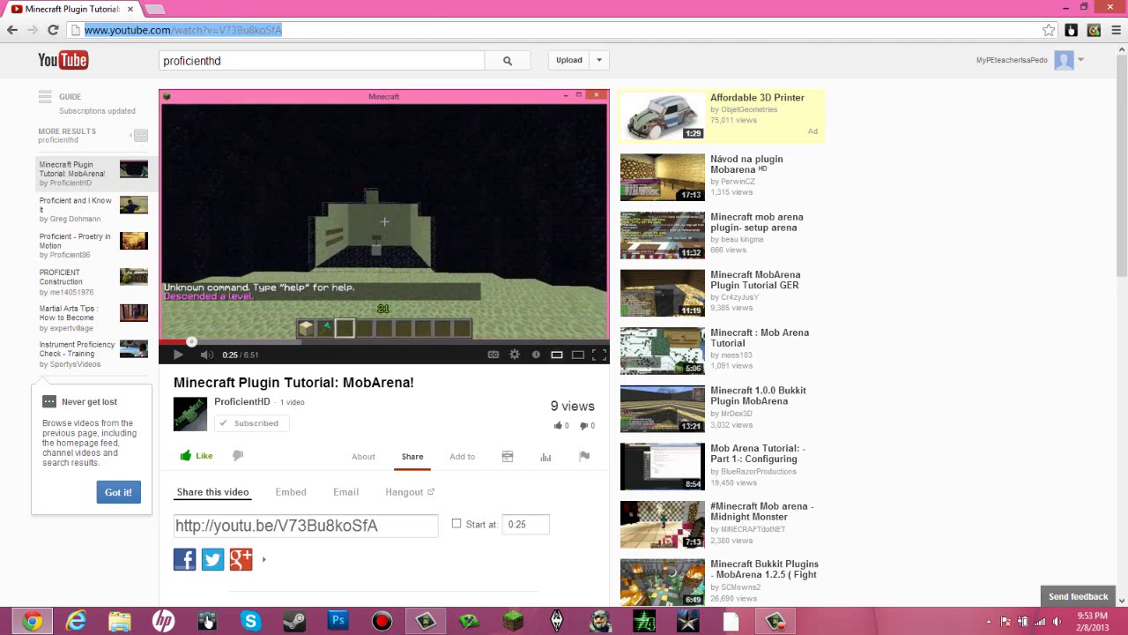
text(bukkit.org)
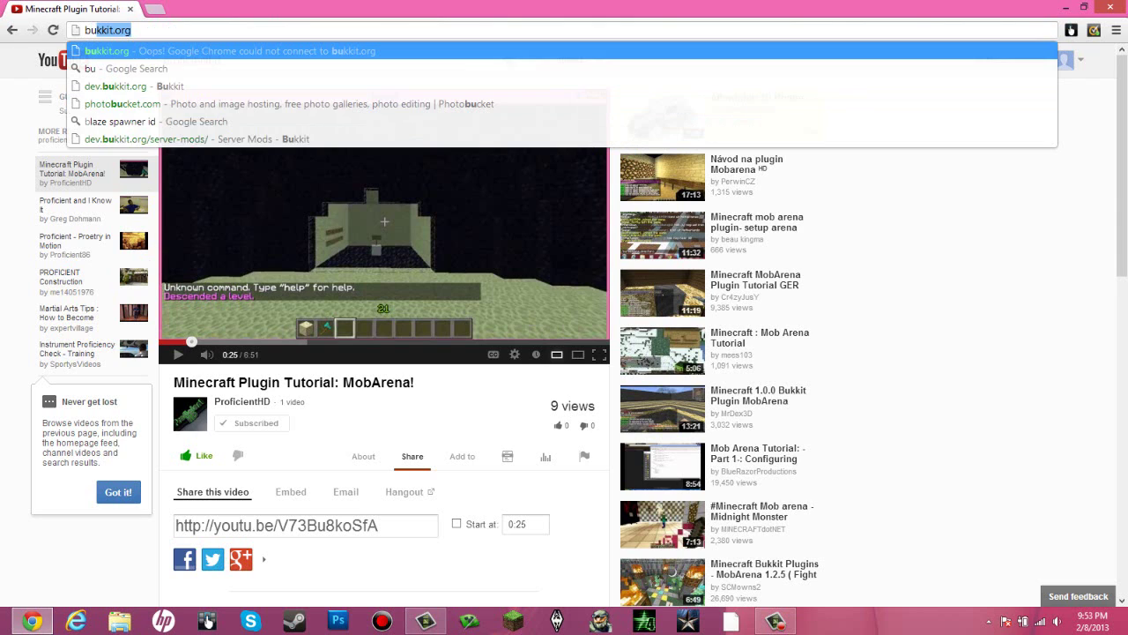
key(Return)
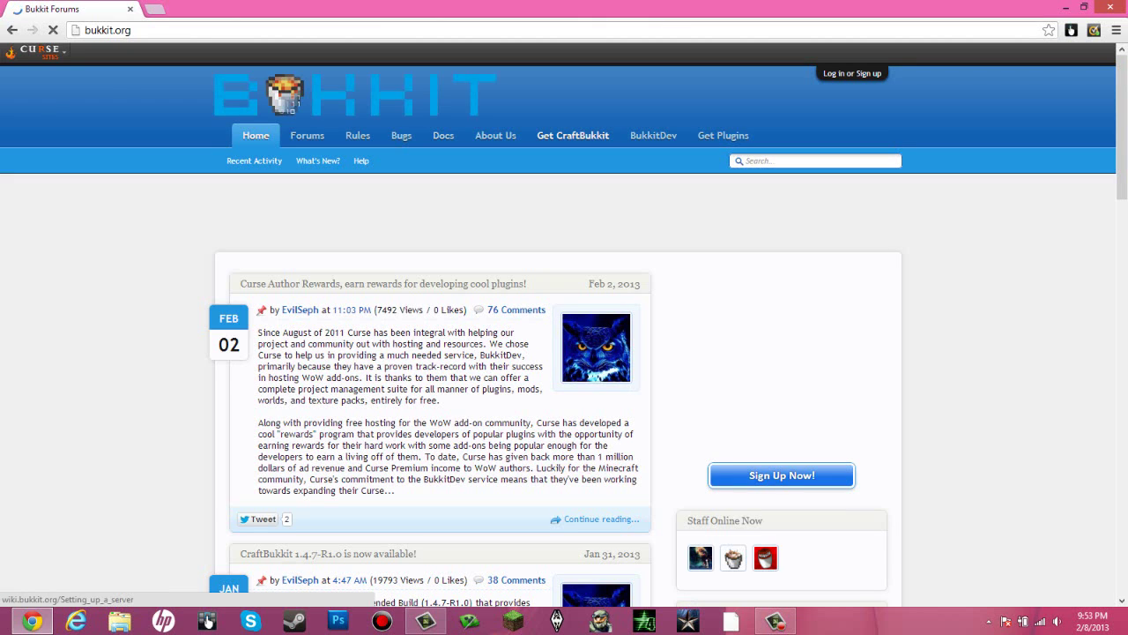
click(573, 136)
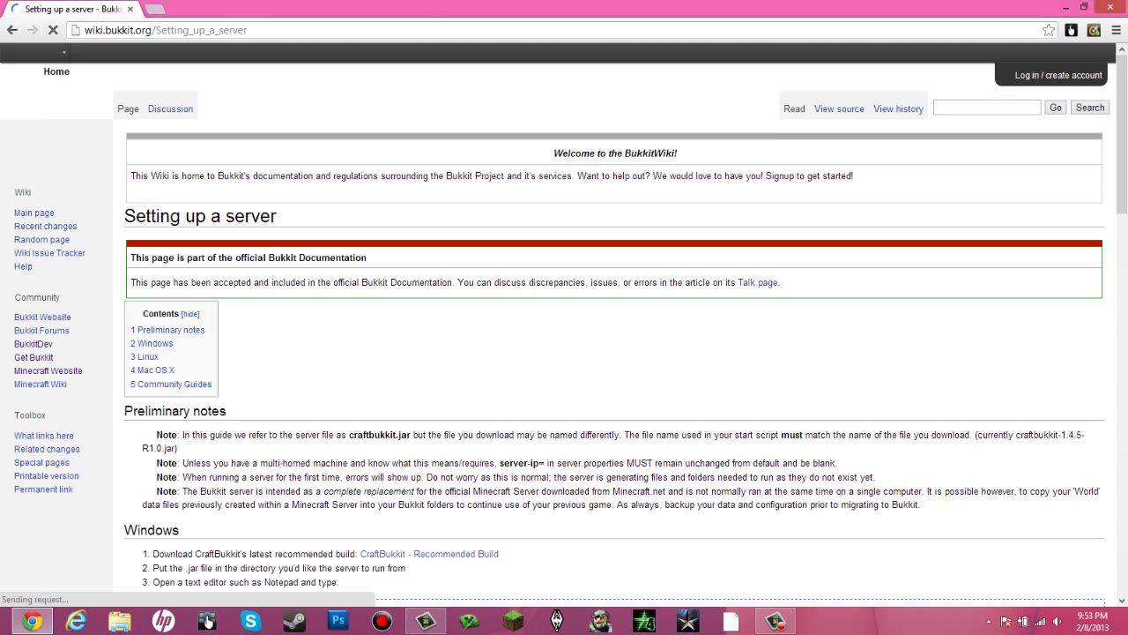
Download the CraftBukkit Recommended Build linked in the Windows instructions and keep the jar file despite the warning.
scroll(205, 619, down, 3)
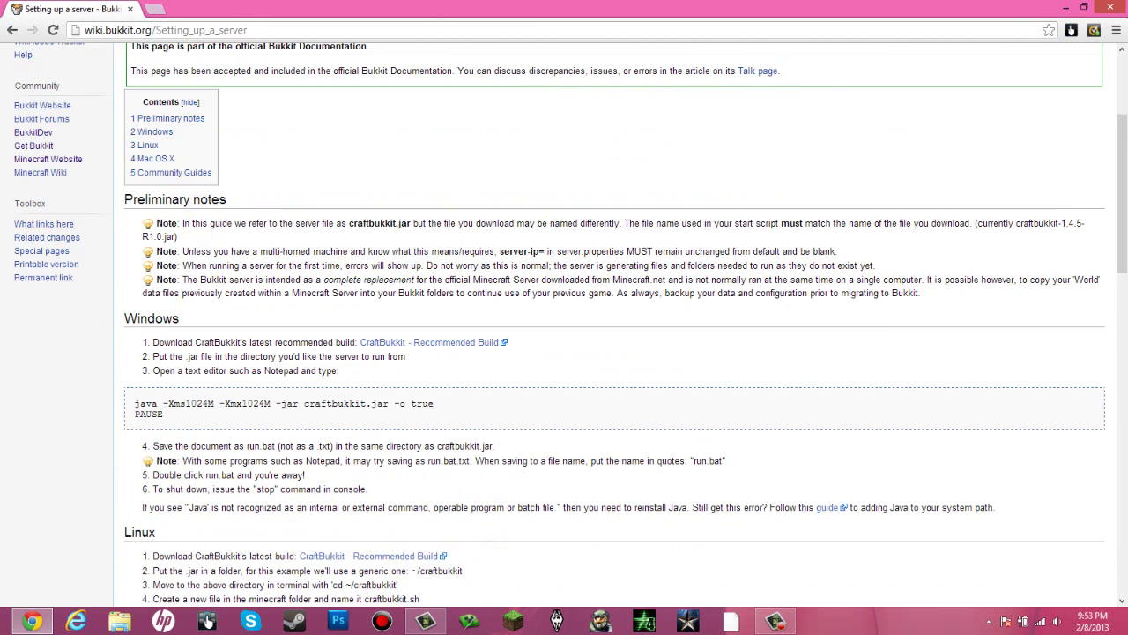
scroll(205, 620, down, 1)
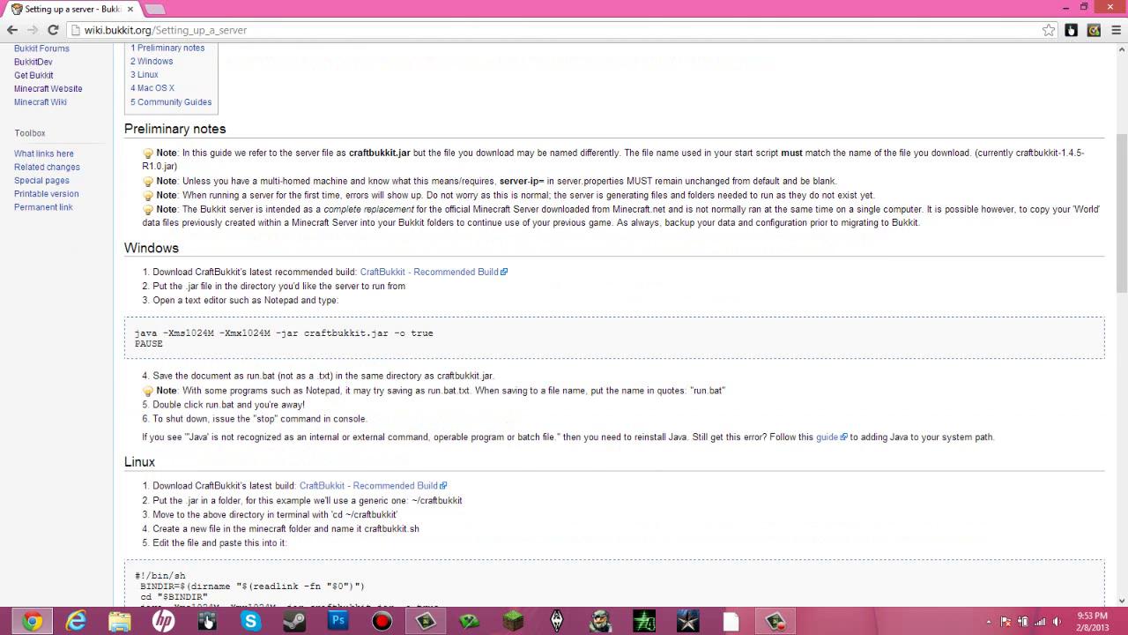
scroll(205, 620, down, 3)
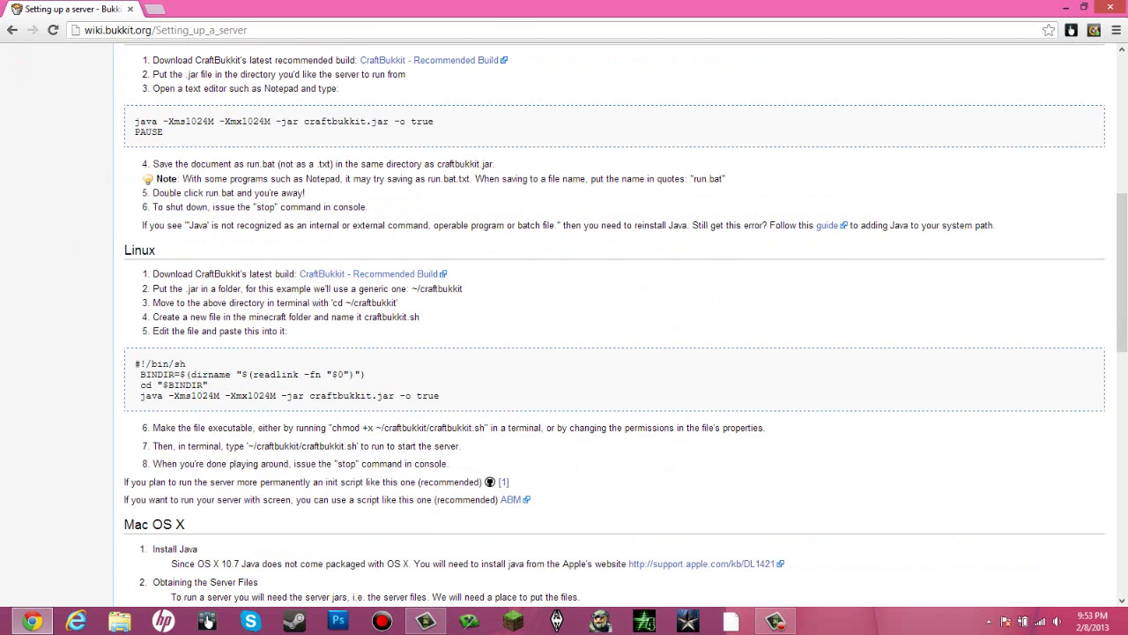
scroll(205, 620, down, 2)
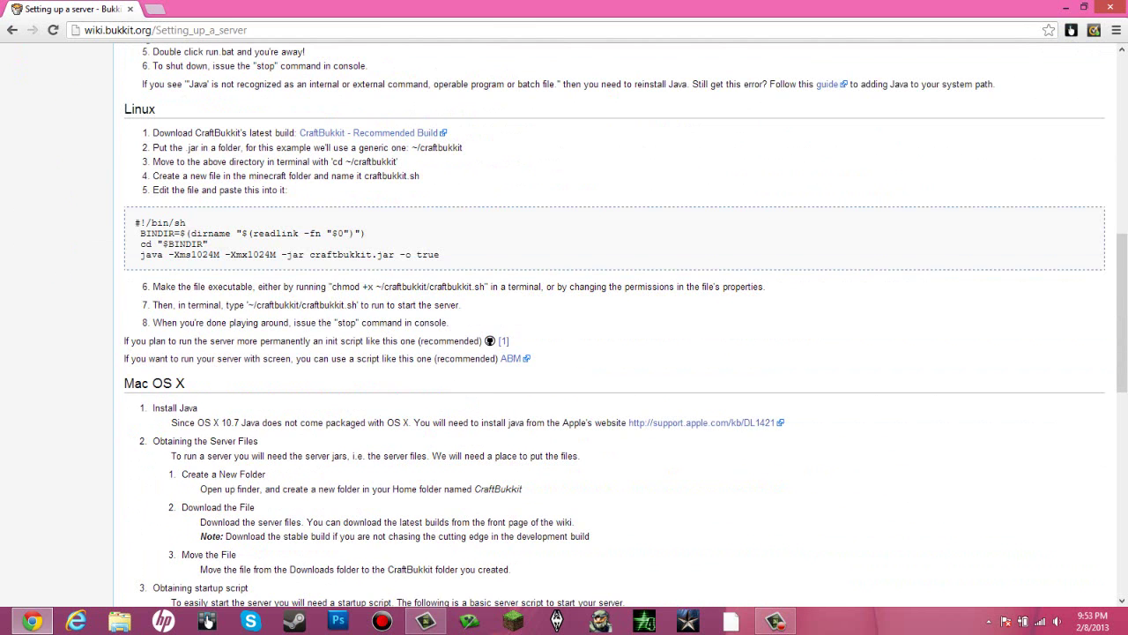
scroll(206, 620, up, 5)
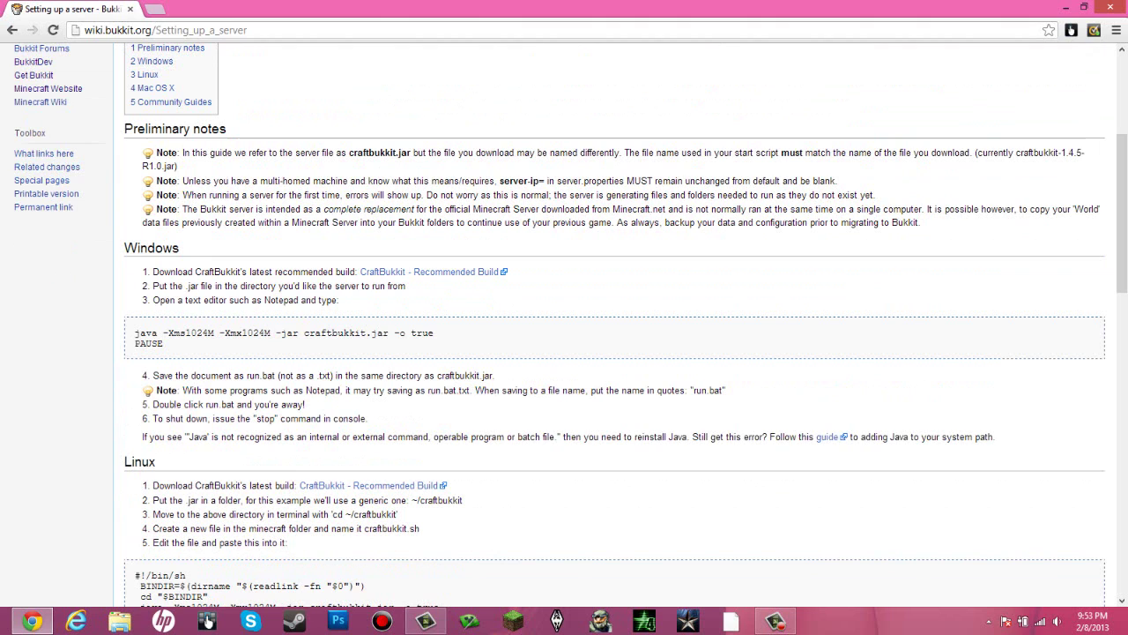
key(Tab)
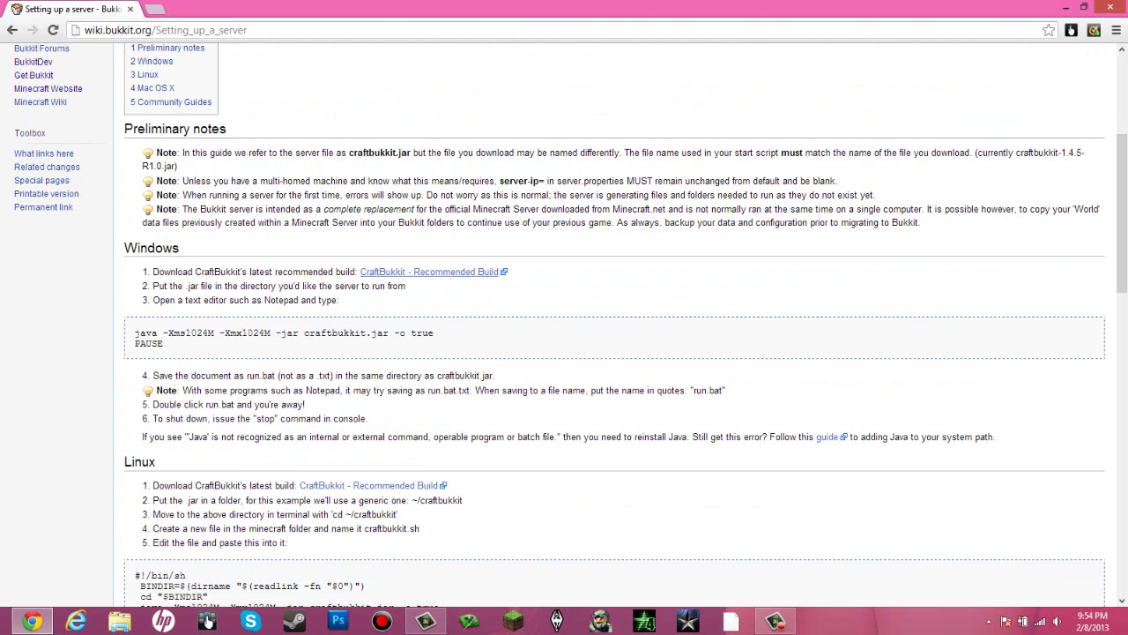
key(Return)
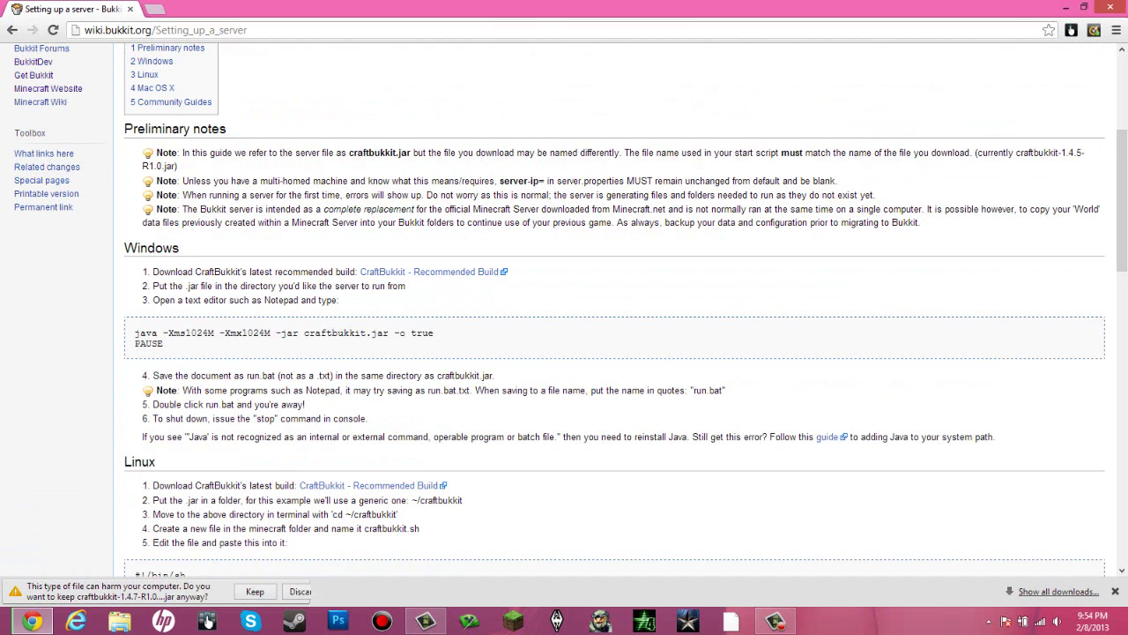
key(Return)
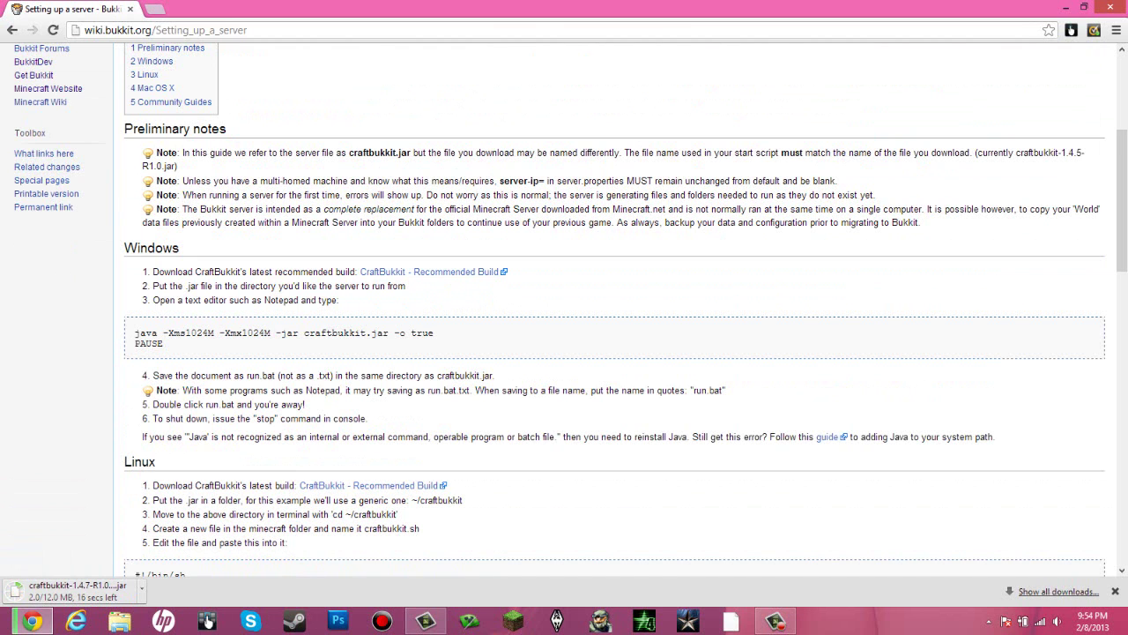
Create a desktop folder named Server and place it in the icon column above the Whiterun folder.
drag(309, 8, 916, 4)
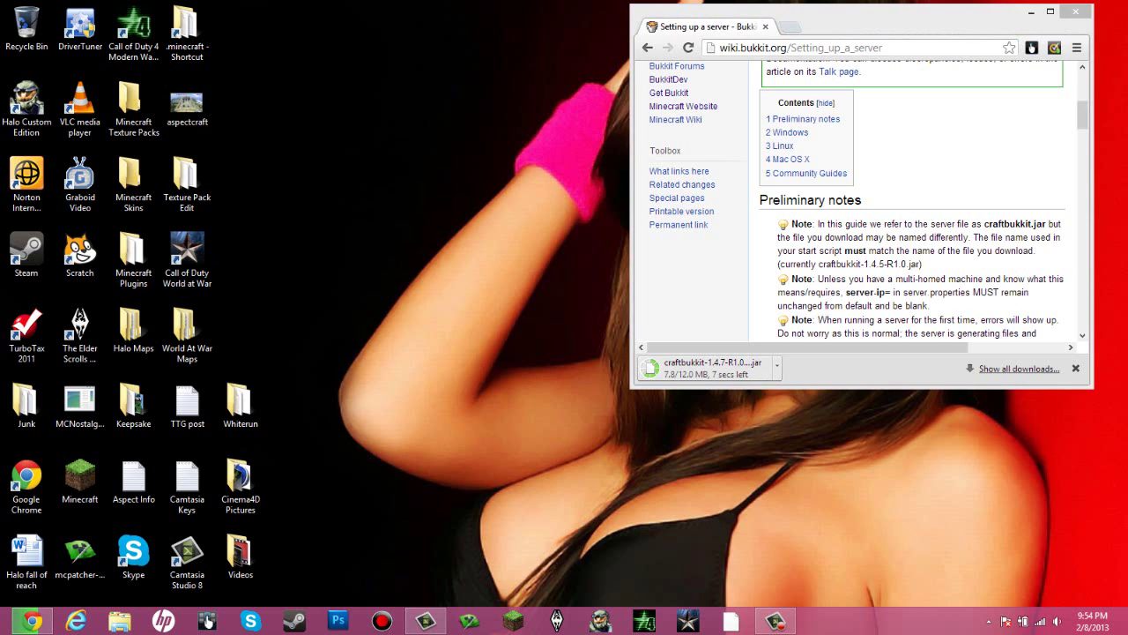
right_click(159, 77)
right_click(367, 89)
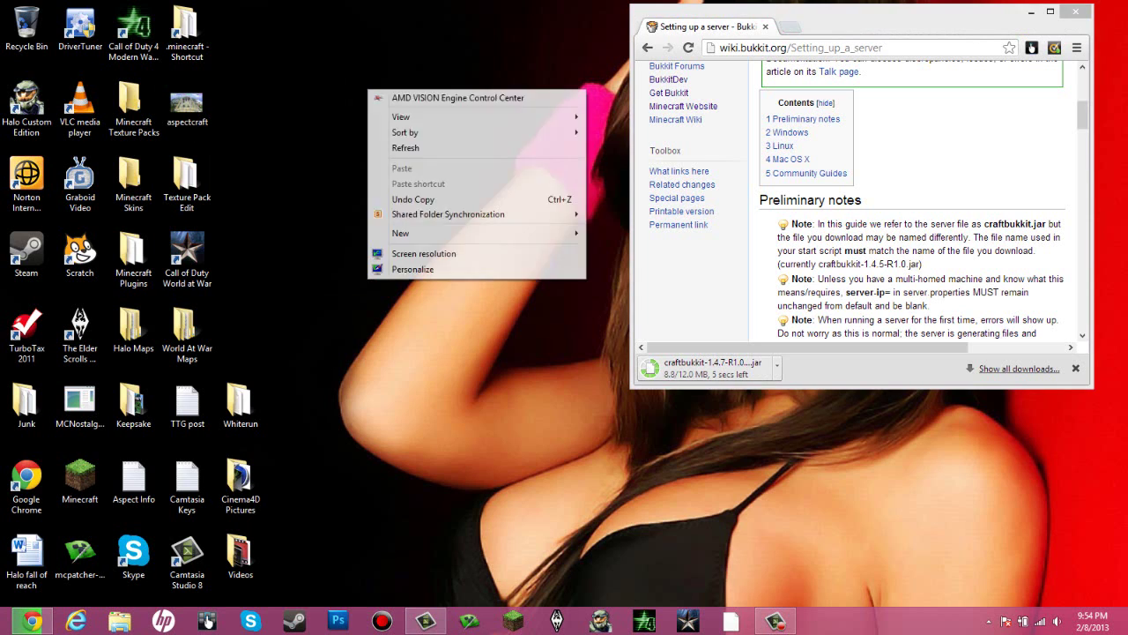
mouse_move(476, 232)
click(617, 233)
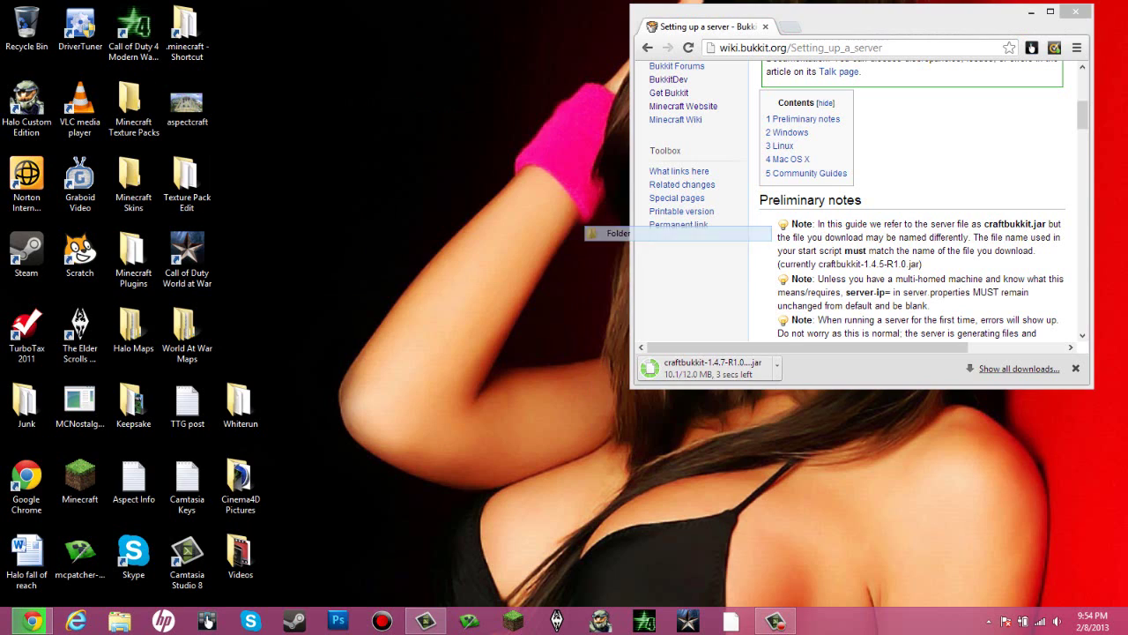
text(Serve)
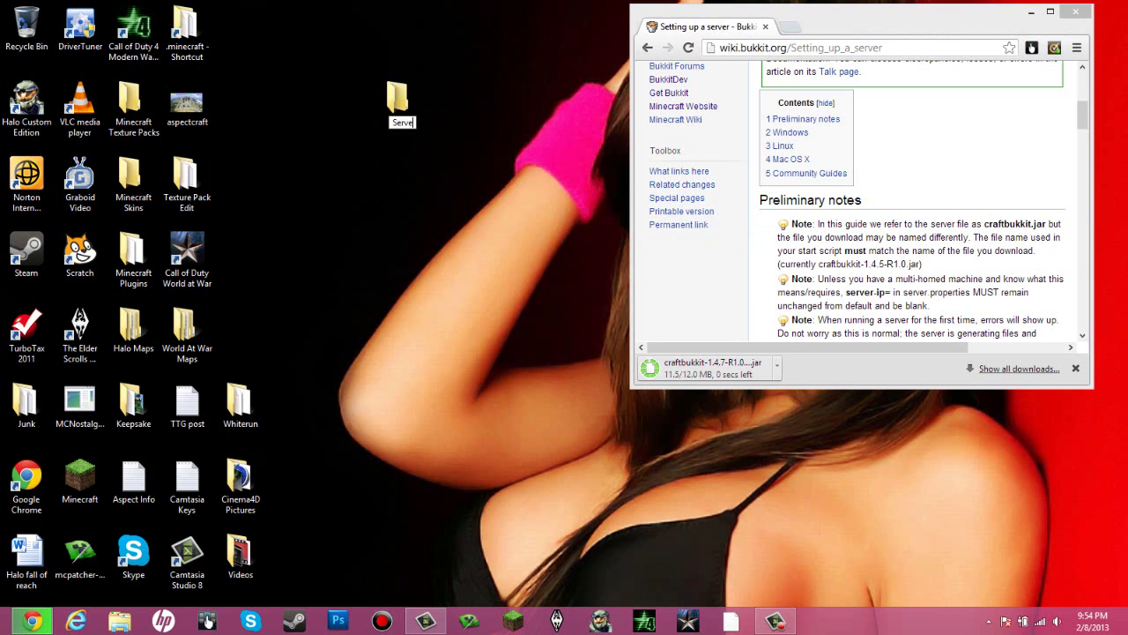
text(r)
key(Return)
click(467, 149)
drag(402, 101, 238, 331)
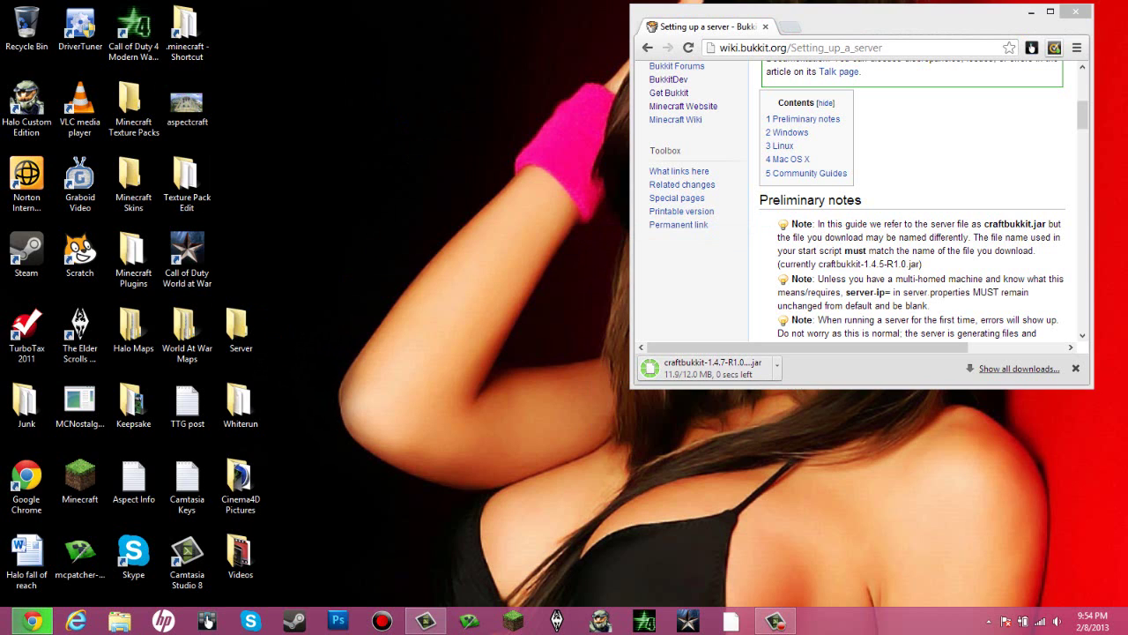
Open the Downloads folder in File Explorer and select the craftbukkit-1.4.7-R1.0 jar file.
click(1050, 11)
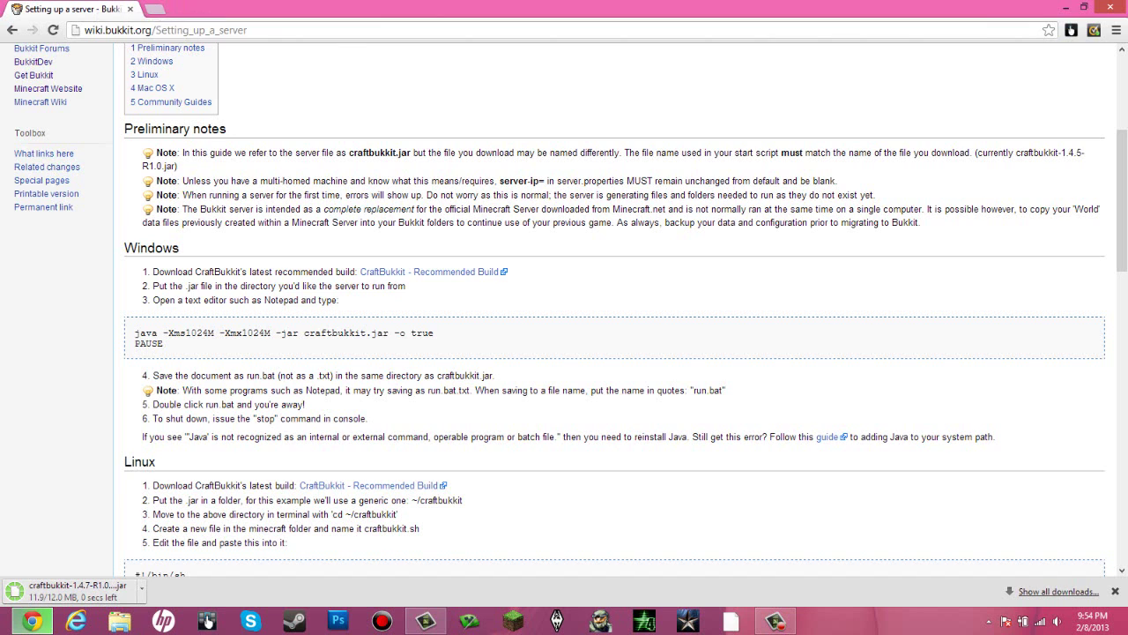
key(super+Down)
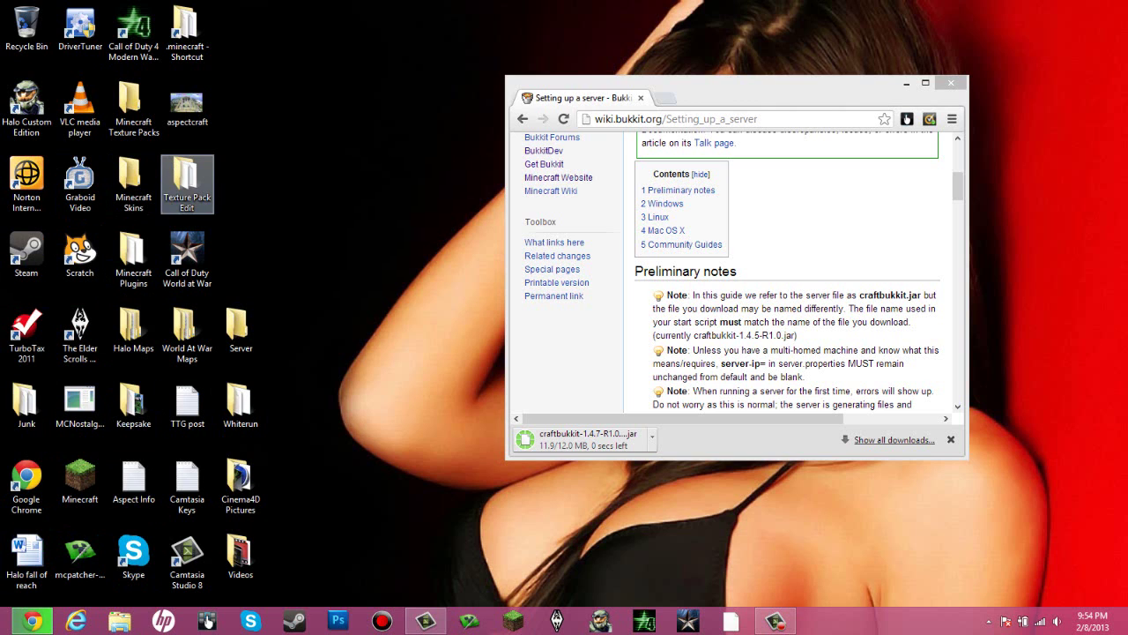
click(133, 185)
double_click(133, 185)
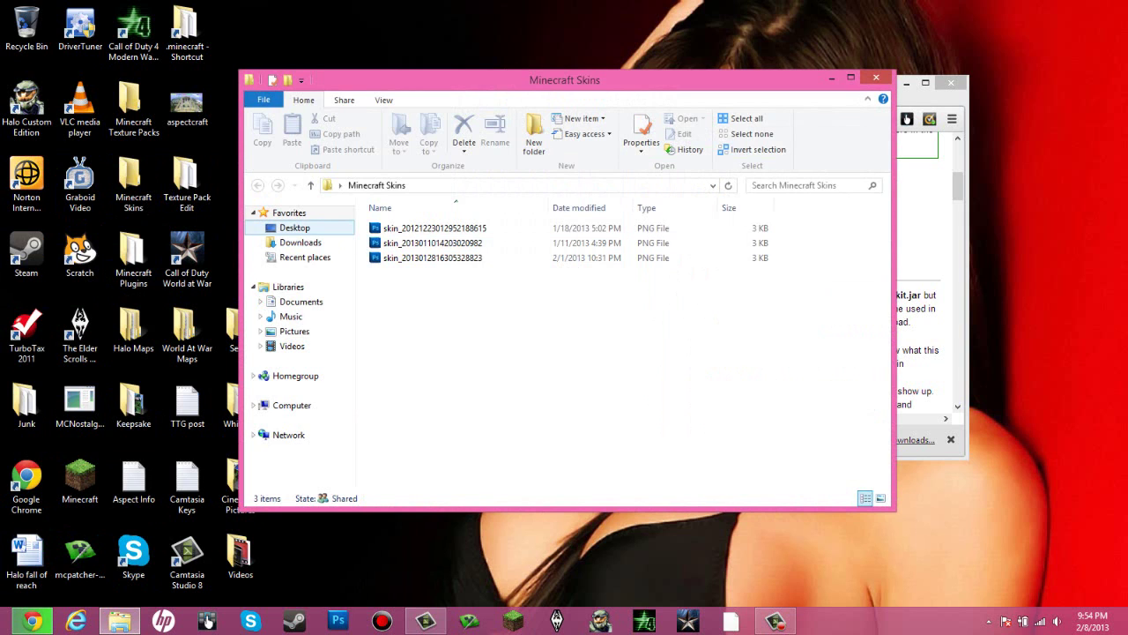
click(294, 227)
click(300, 243)
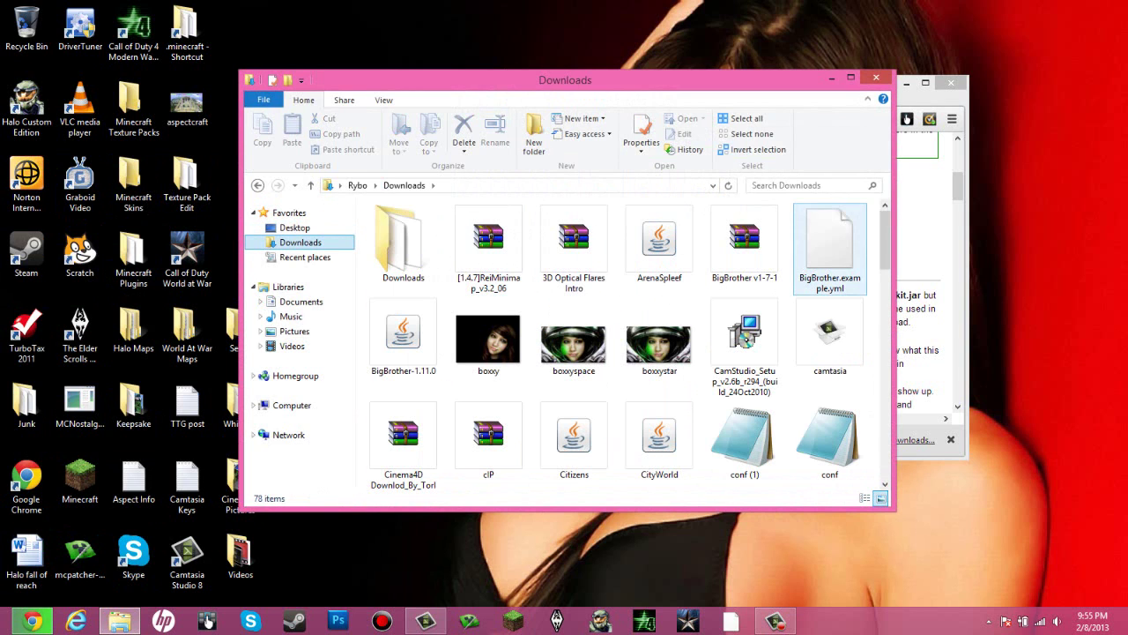
click(745, 344)
scroll(745, 343, down, 3)
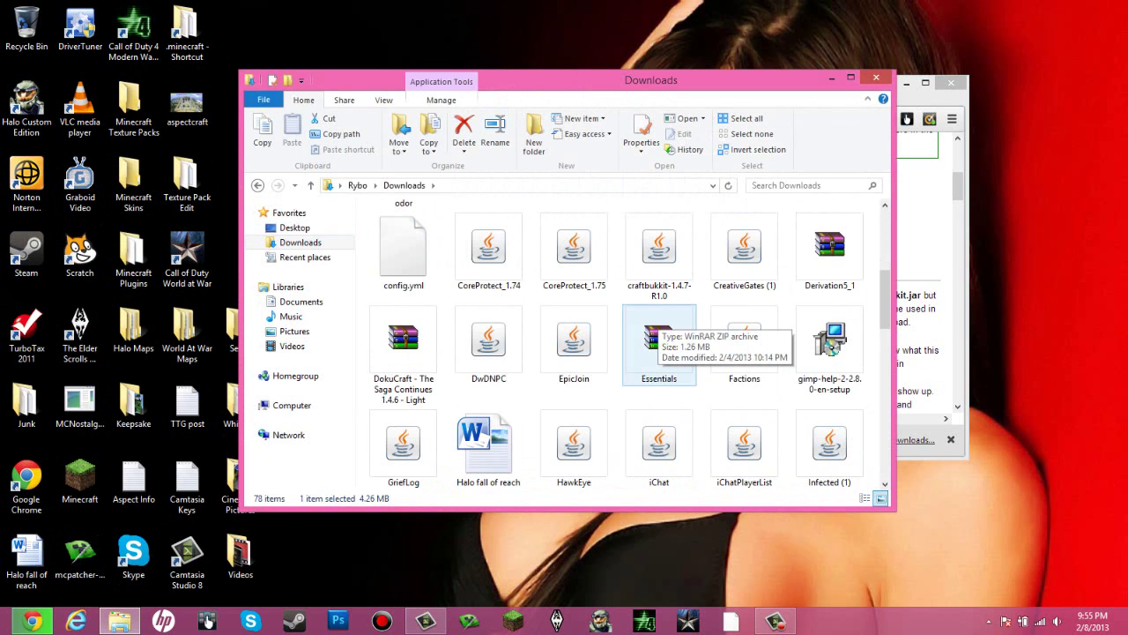
click(659, 256)
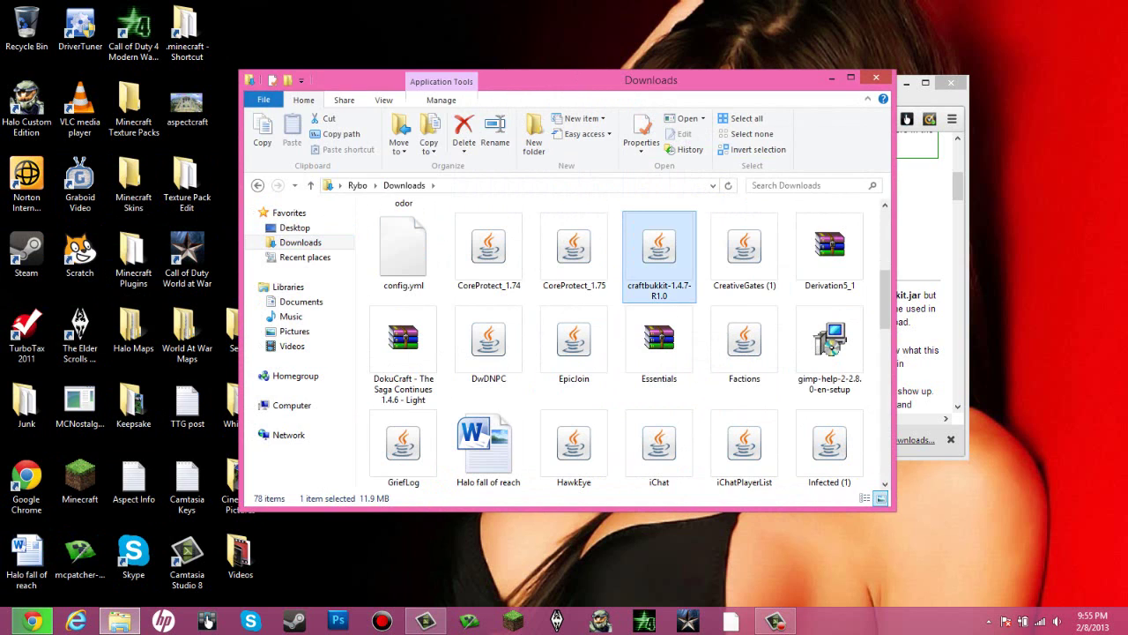
Cancel the pending craftbukkit-1.4.7-R1.0 download in Chrome and minimize the browser window.
click(936, 99)
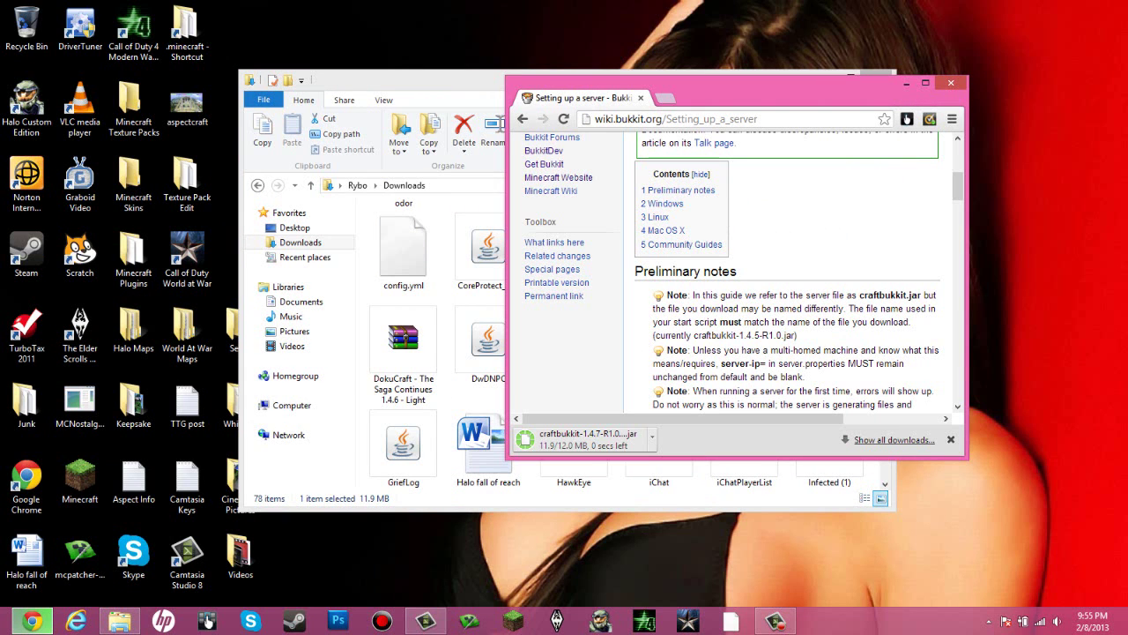
click(653, 436)
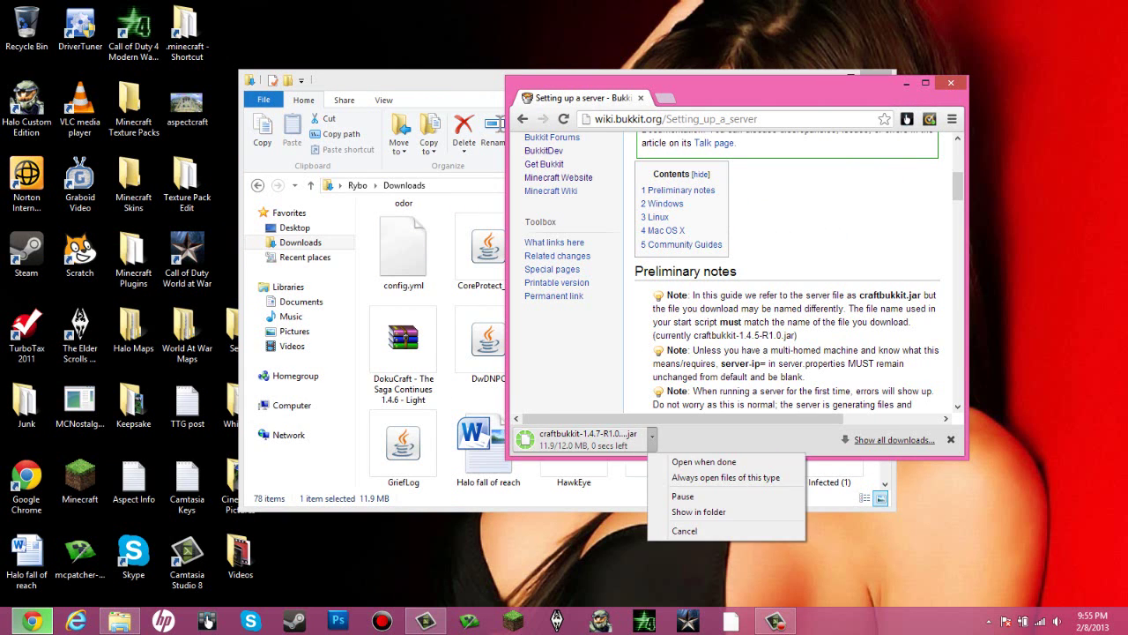
click(684, 531)
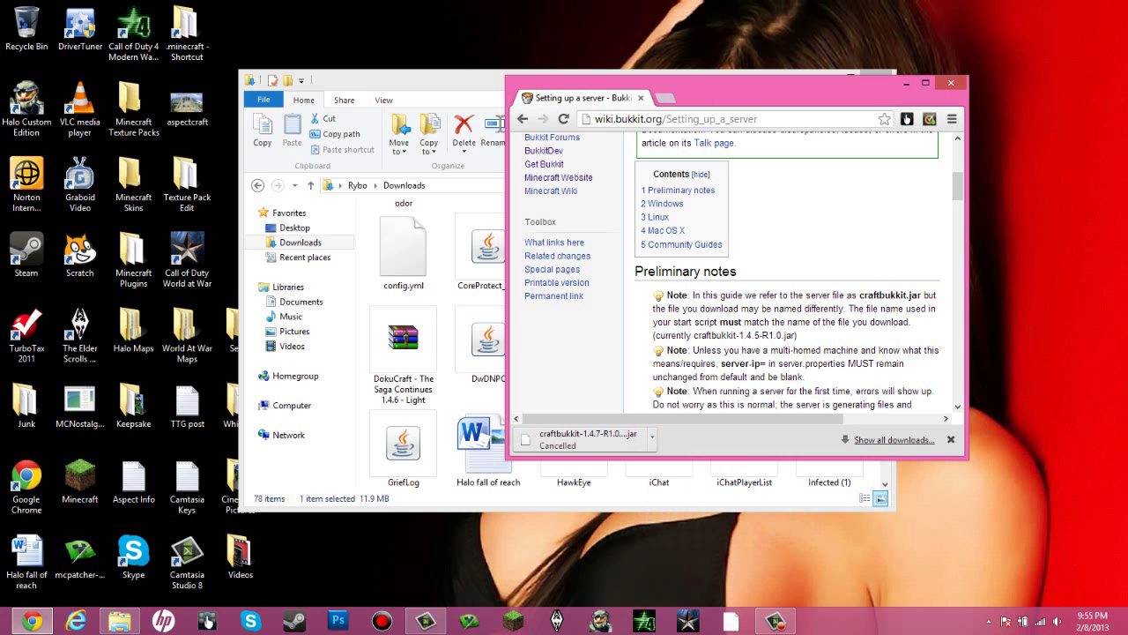
drag(766, 92, 798, 139)
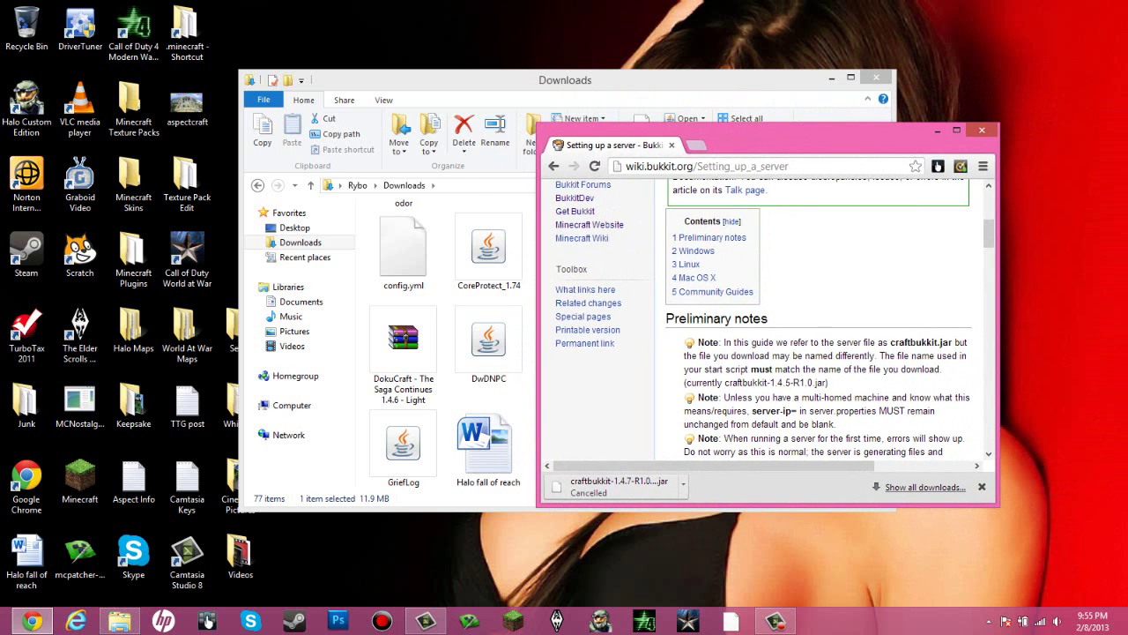
click(937, 129)
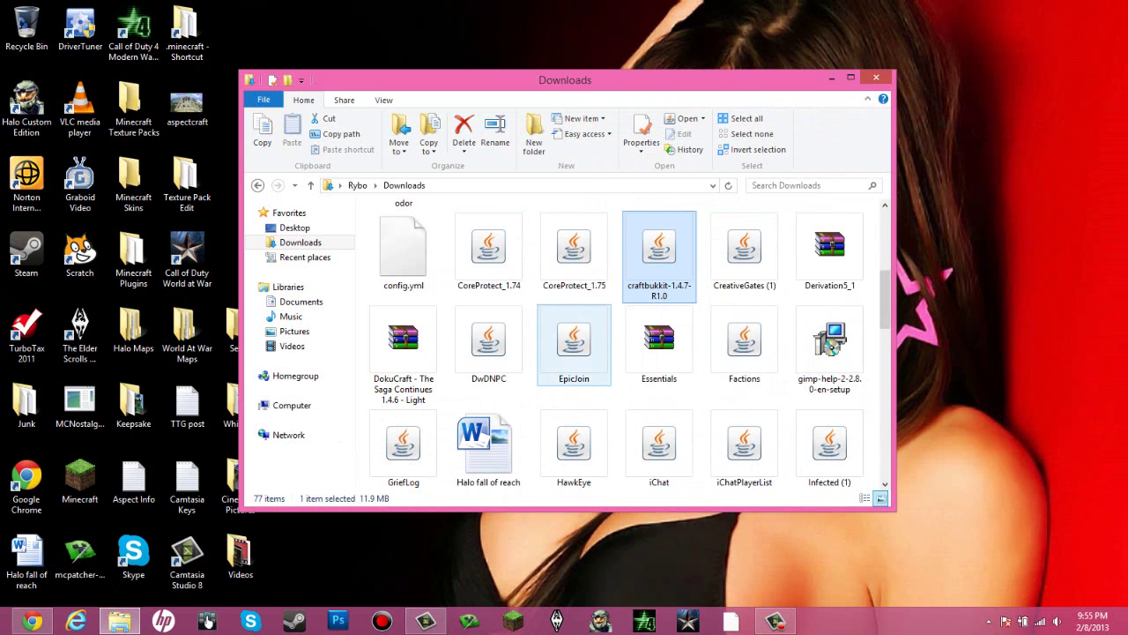
Move craftbukkit-1.4.7-R1.0 from Downloads into the desktop Server folder, open that folder and close the Downloads window.
drag(687, 80, 915, 70)
drag(886, 244, 132, 185)
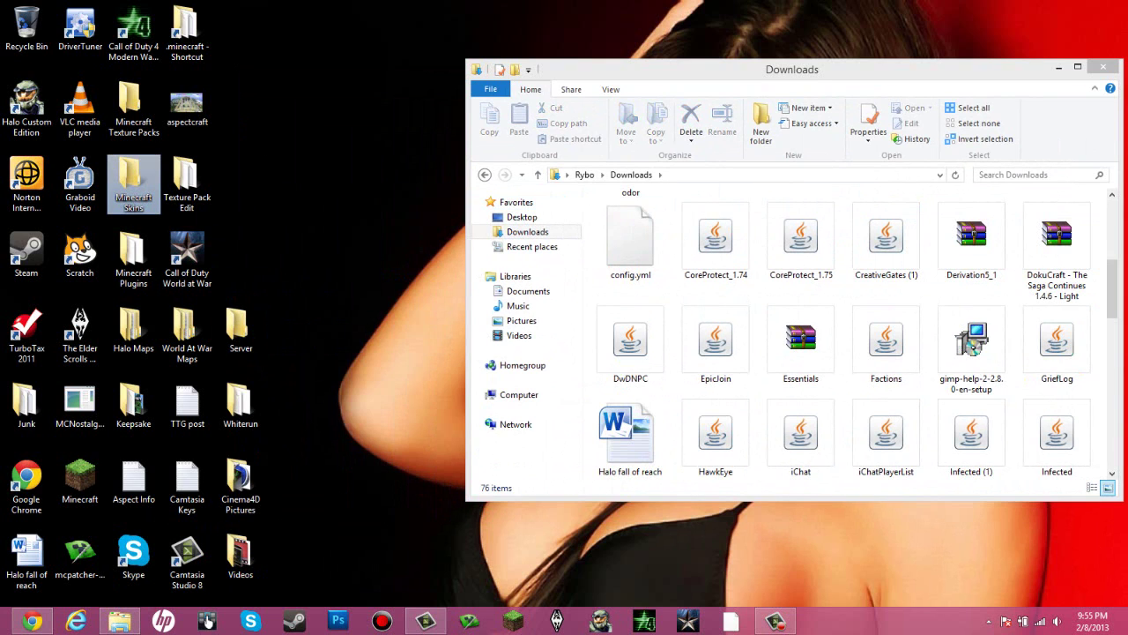
drag(670, 69, 545, 68)
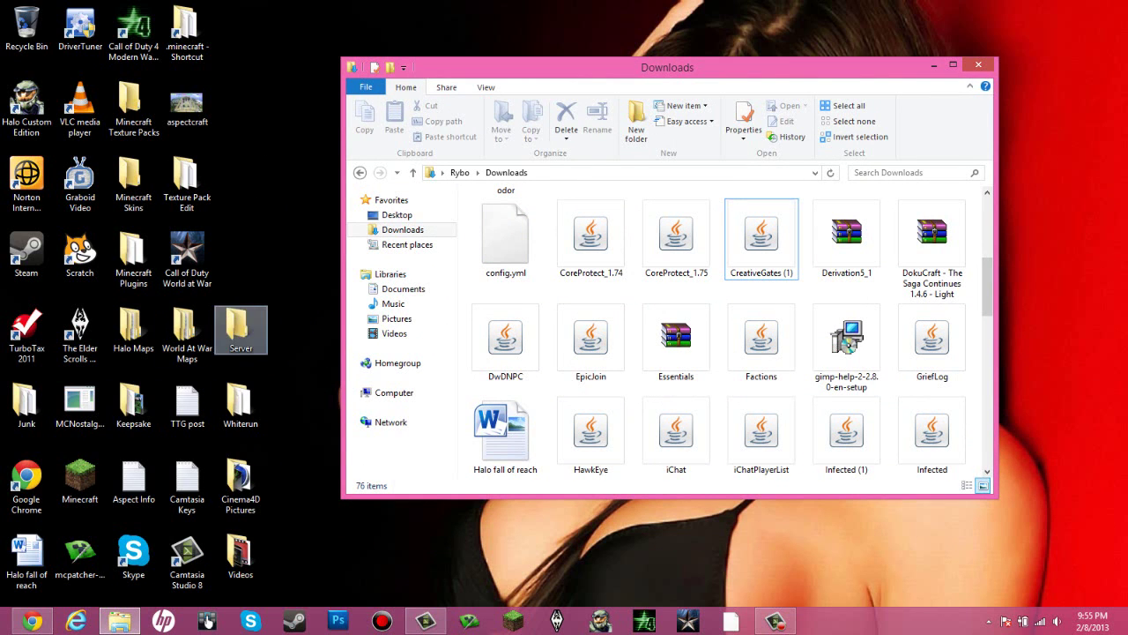
click(241, 328)
key(Return)
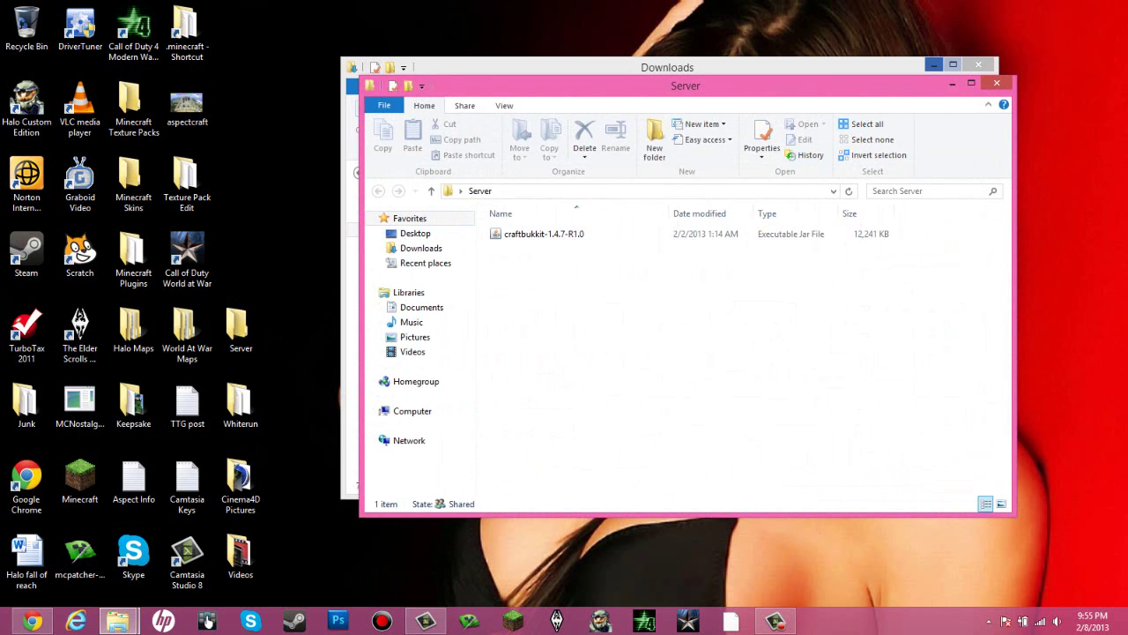
click(978, 64)
Copy the Windows start script (java -Xms1024M line and PAUSE) from the Bukkit wiki in Chrome and minimize the maximized browser.
click(33, 622)
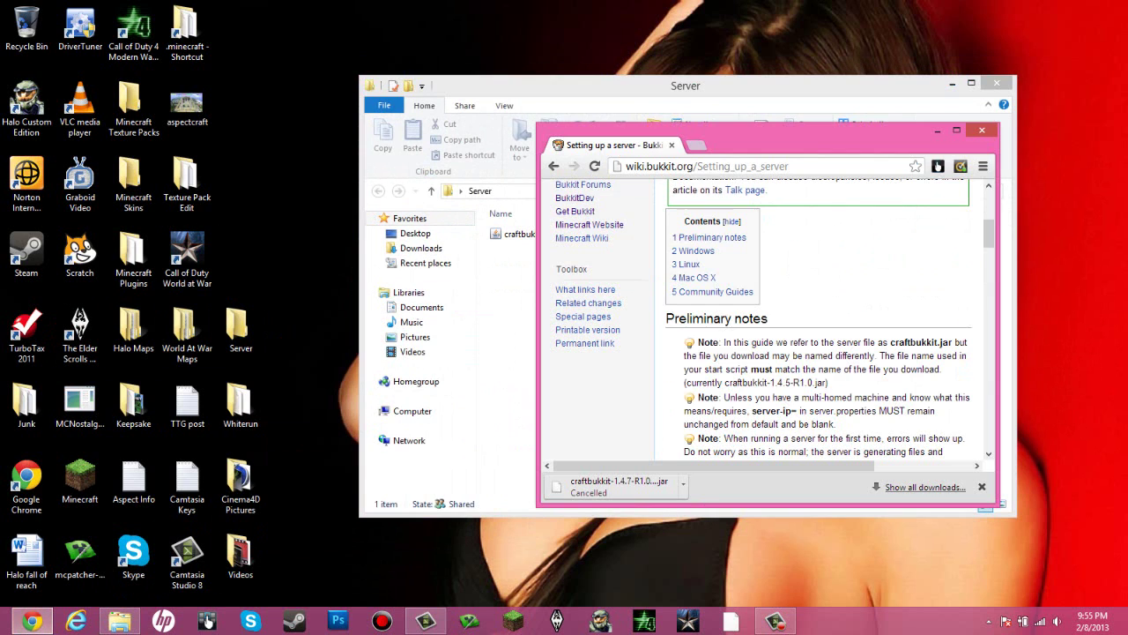
click(957, 129)
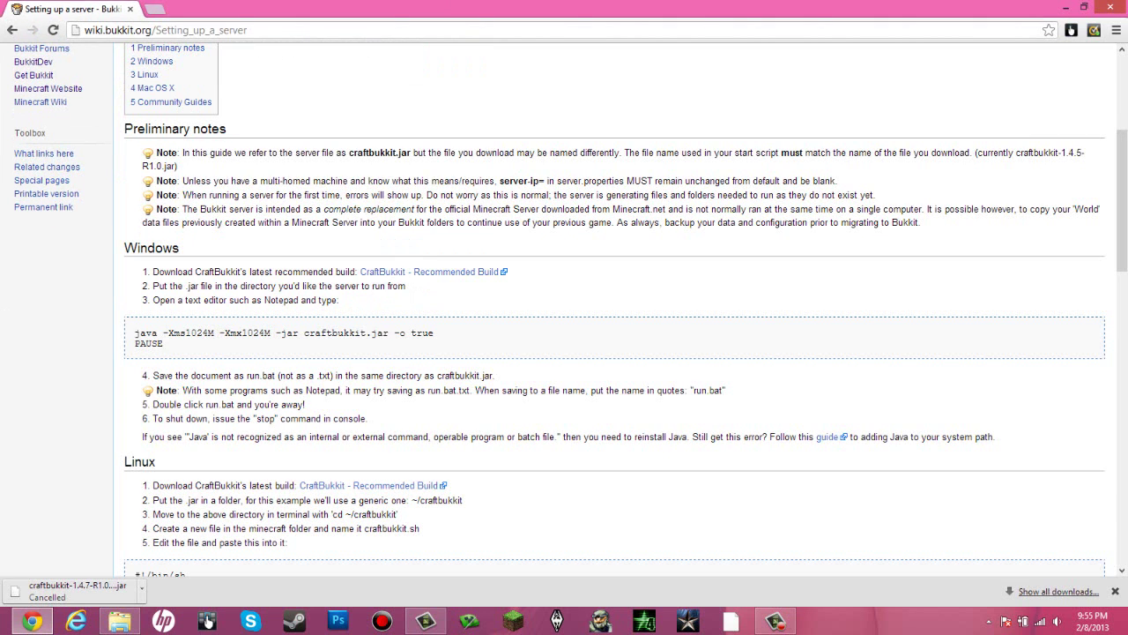
drag(134, 332, 164, 344)
right_click(371, 335)
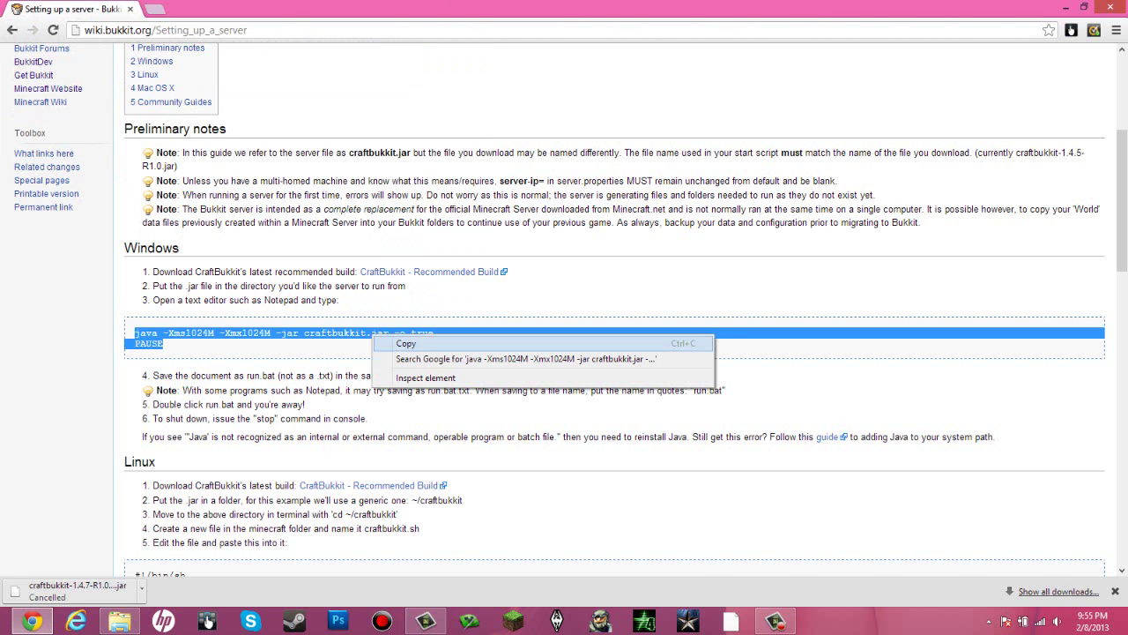
click(405, 342)
click(414, 347)
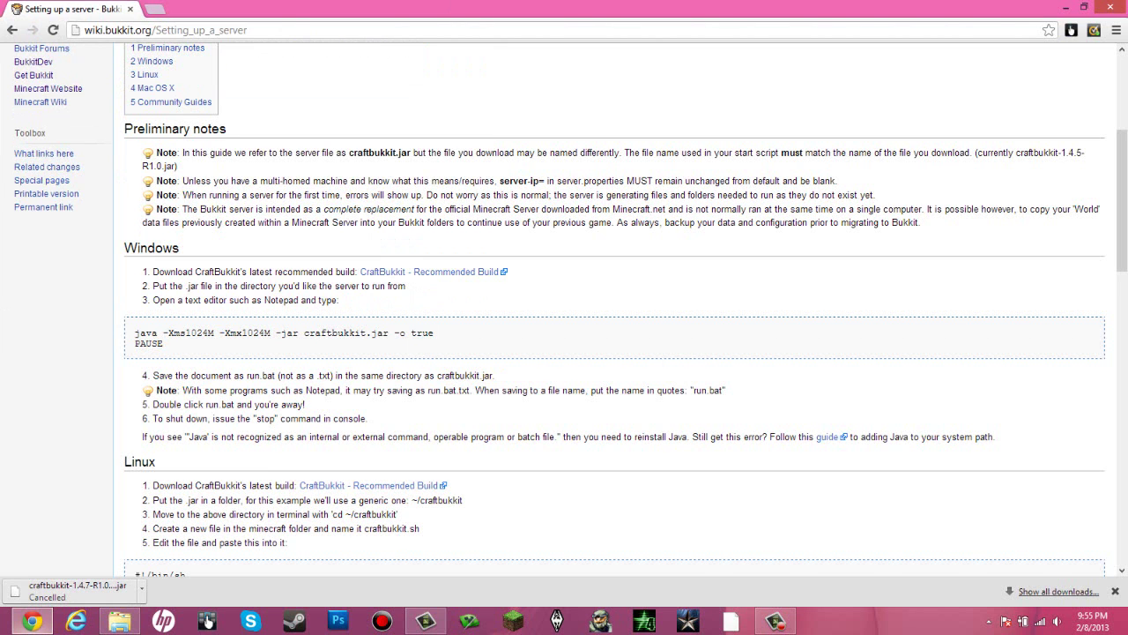
click(32, 621)
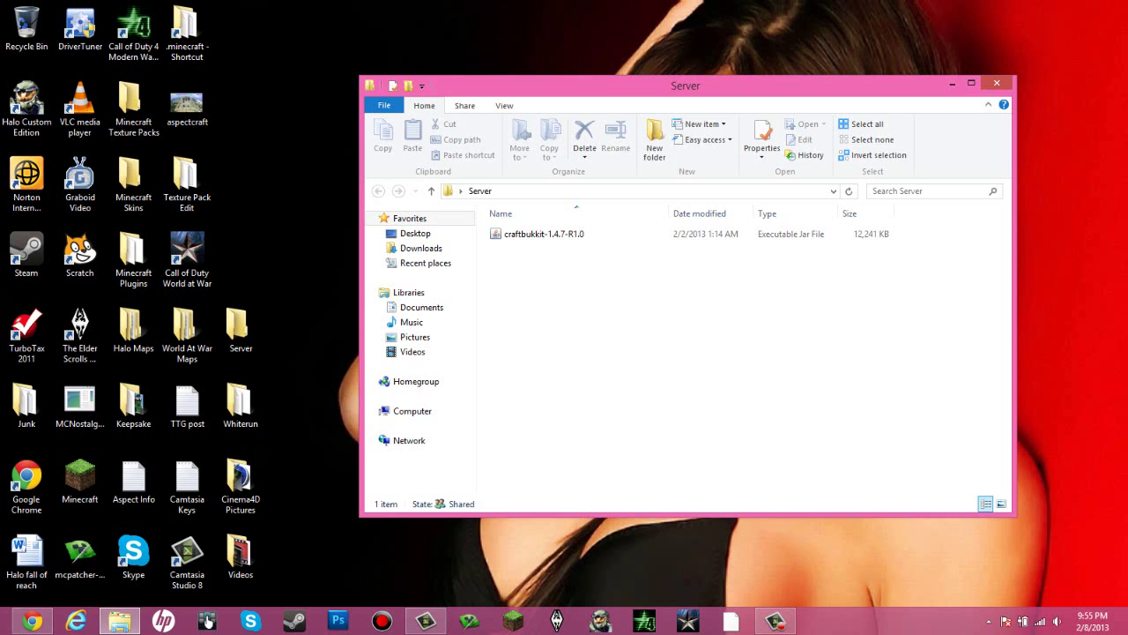
right_click(590, 290)
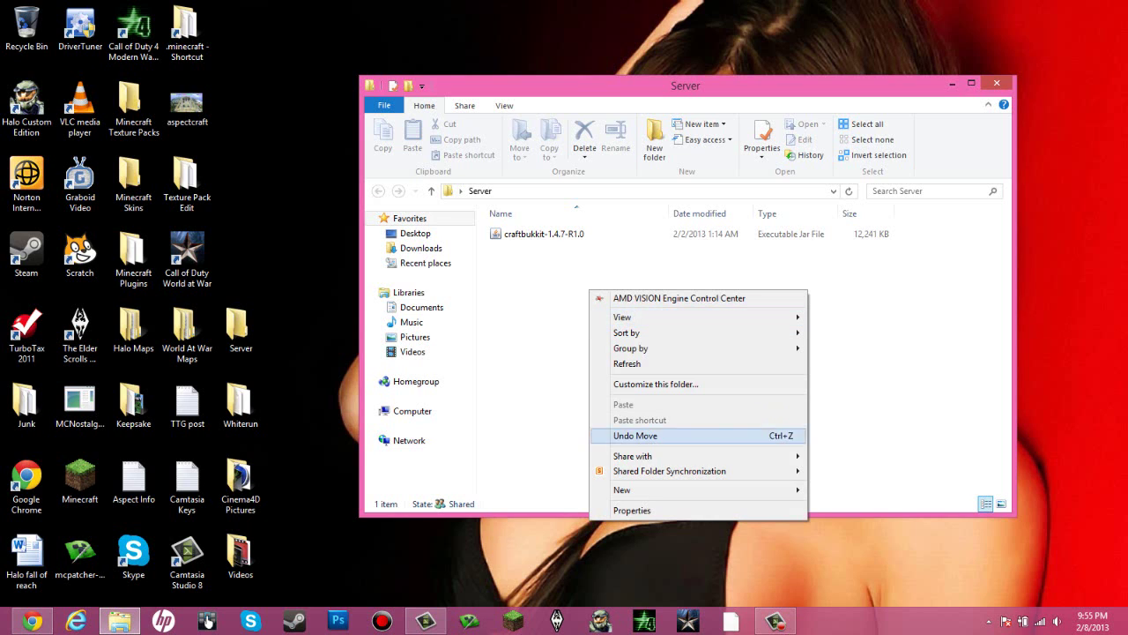
mouse_move(670, 490)
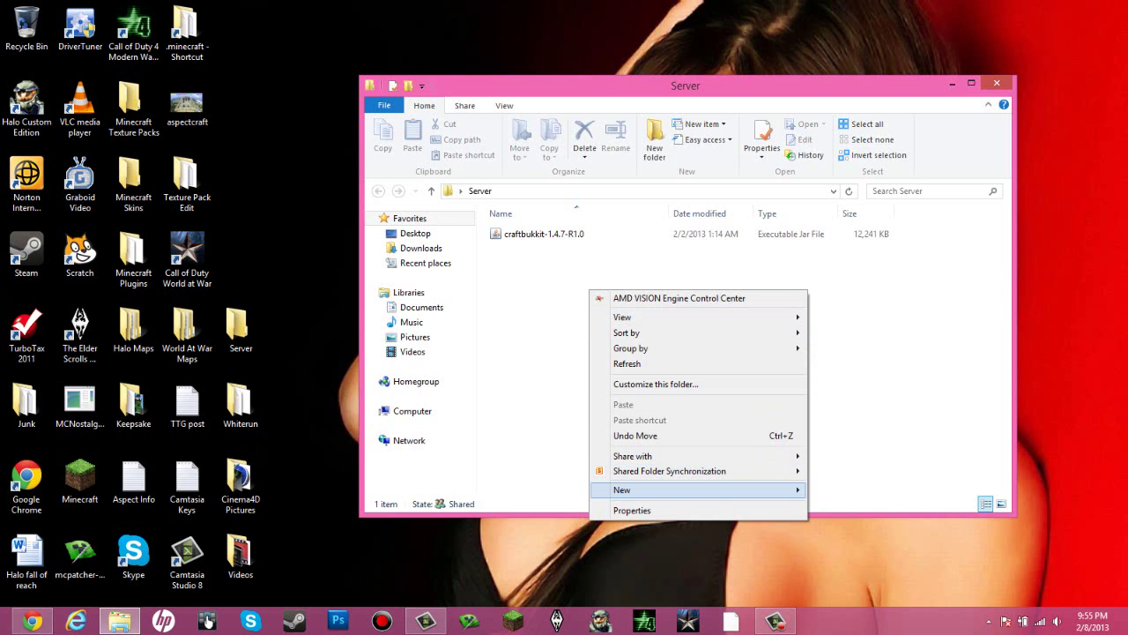
click(545, 414)
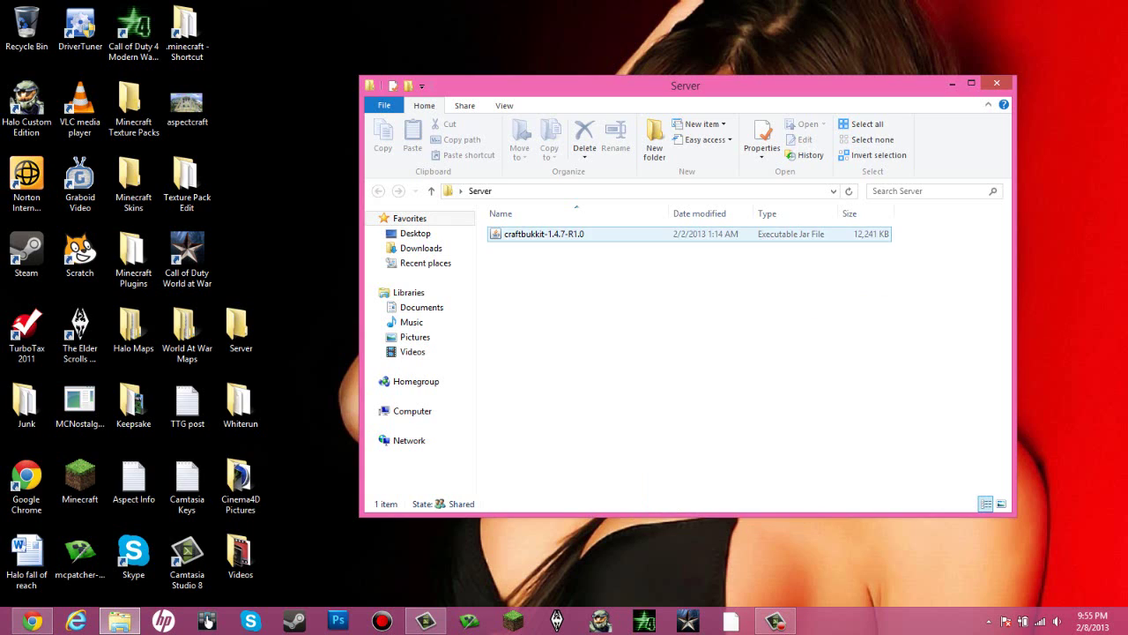
Rename the craftbukkit-1.4.7-R1.0 file in the Server folder to craftbukkit.jar.
click(545, 235)
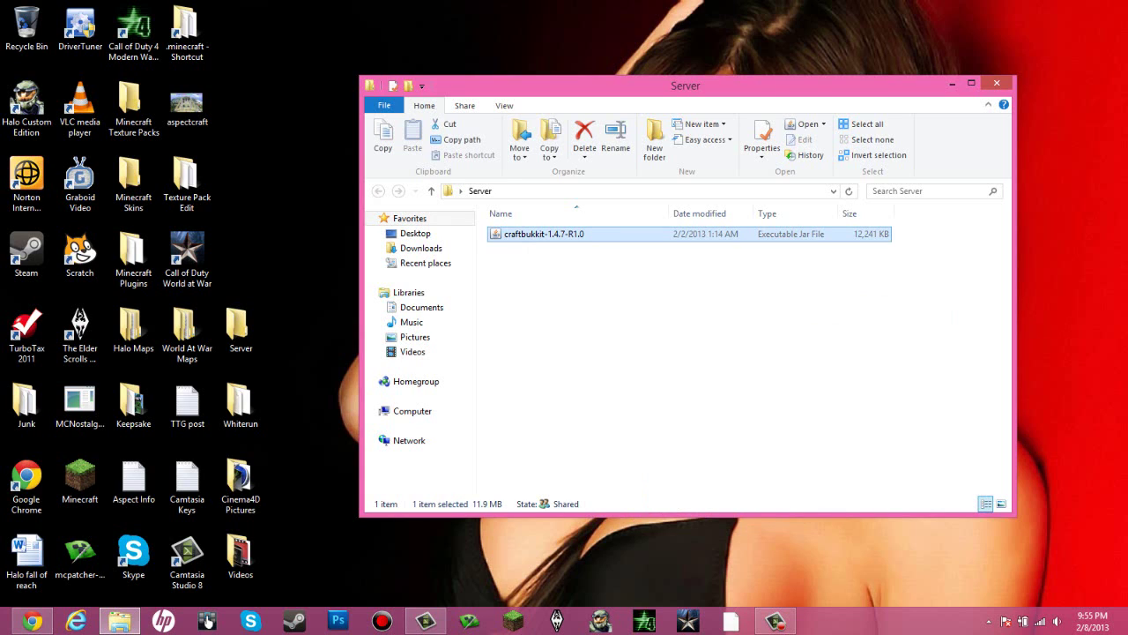
key(F2)
key(Right)
key(BackSpace)
key(BackSpace)
key(BackSpace)
key(BackSpace)
key(BackSpace)
key(BackSpace)
key(BackSpace)
key(BackSpace)
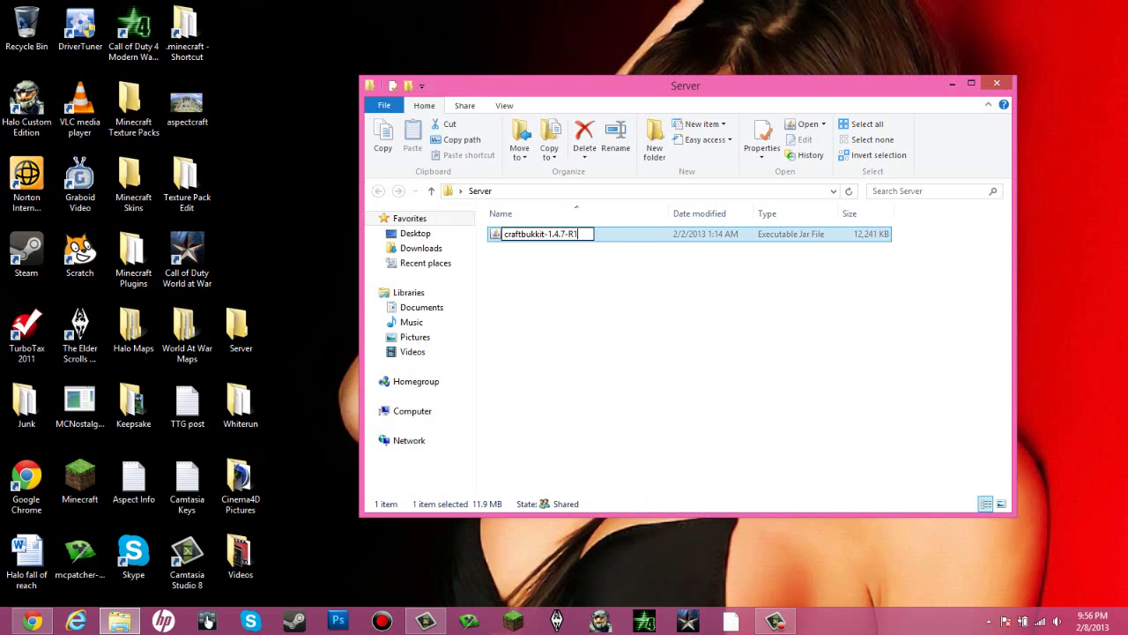
key(BackSpace)
key(BackSpace)
key(BackSpace)
text(.jar)
key(Return)
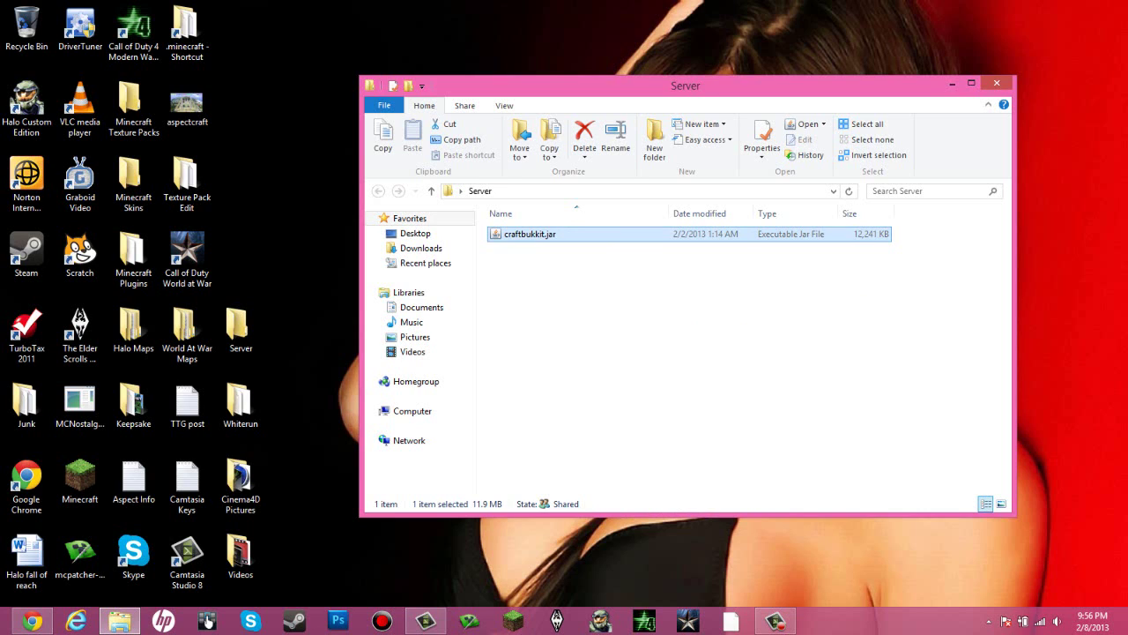
Create a new text document in the Server folder and name it Start.
click(687, 352)
right_click(576, 253)
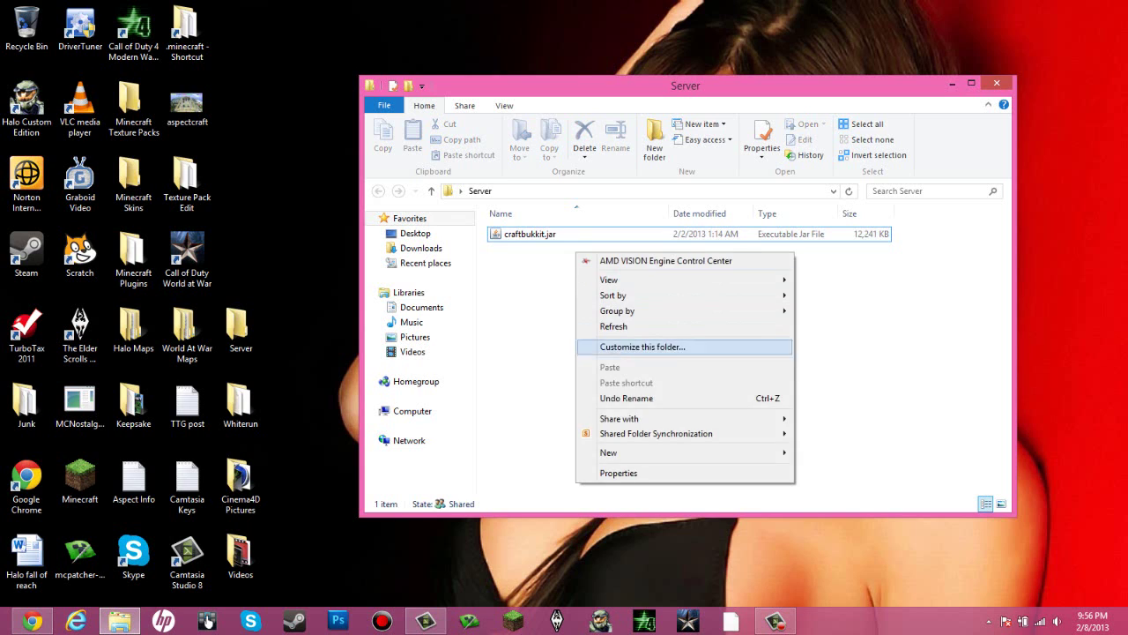
mouse_move(635, 452)
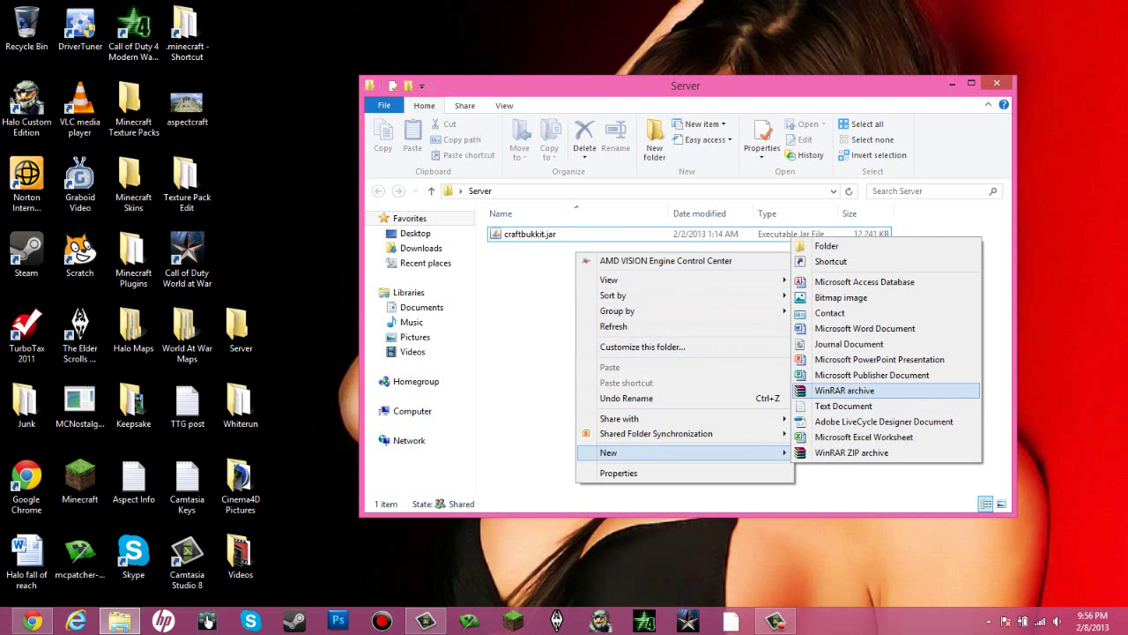
click(843, 405)
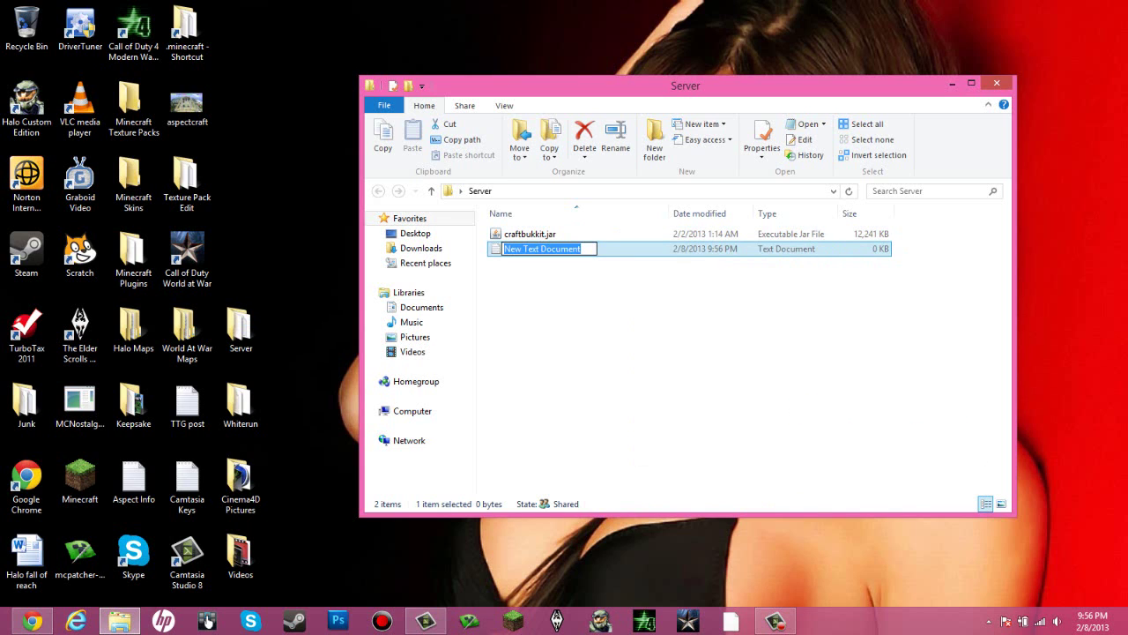
text(Start)
key(Return)
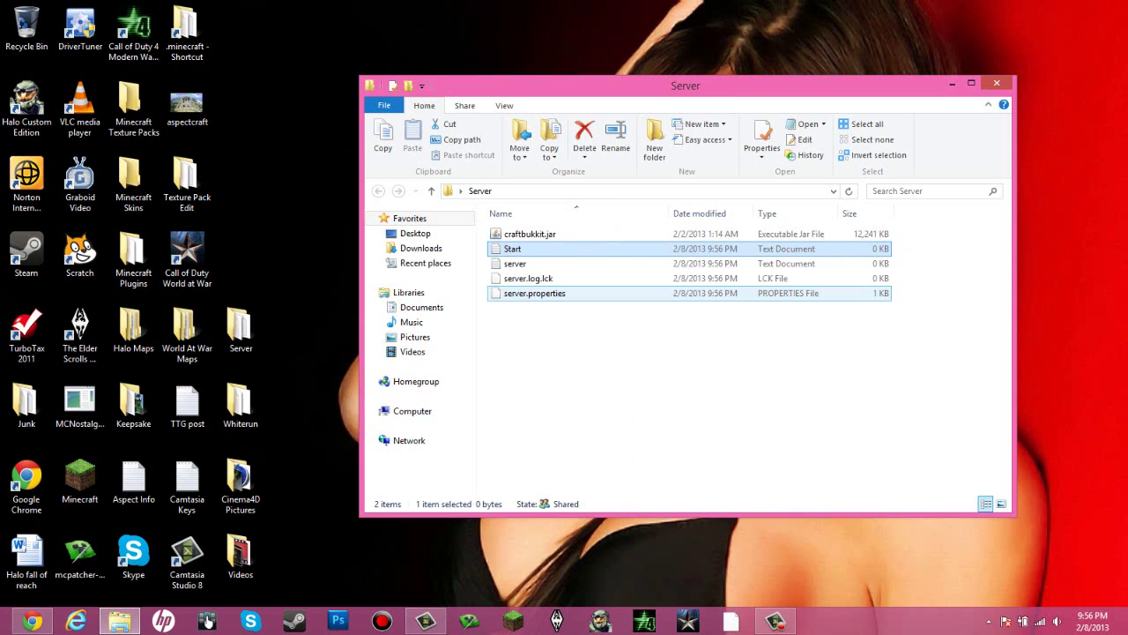
View the contents of the server text document in Notepad and close it.
click(670, 370)
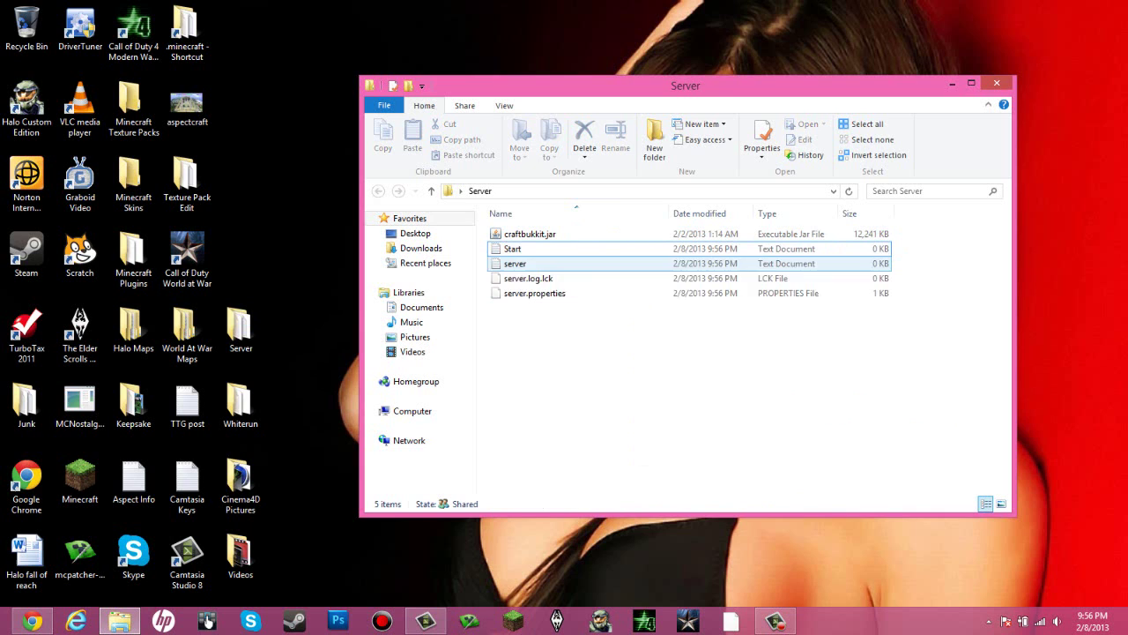
double_click(515, 264)
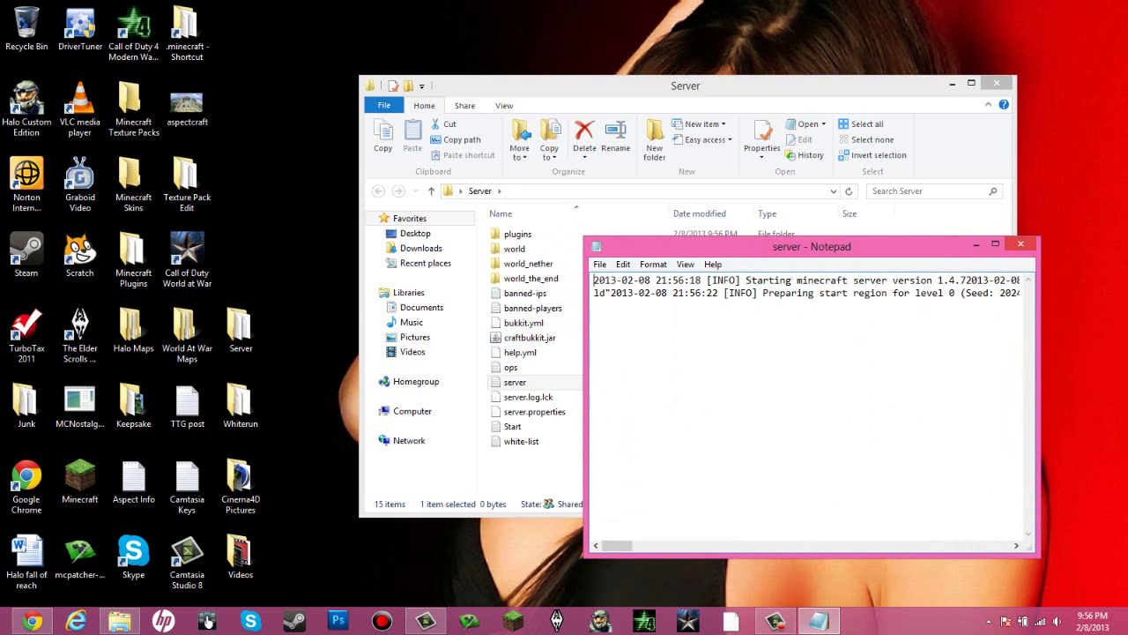
click(1020, 243)
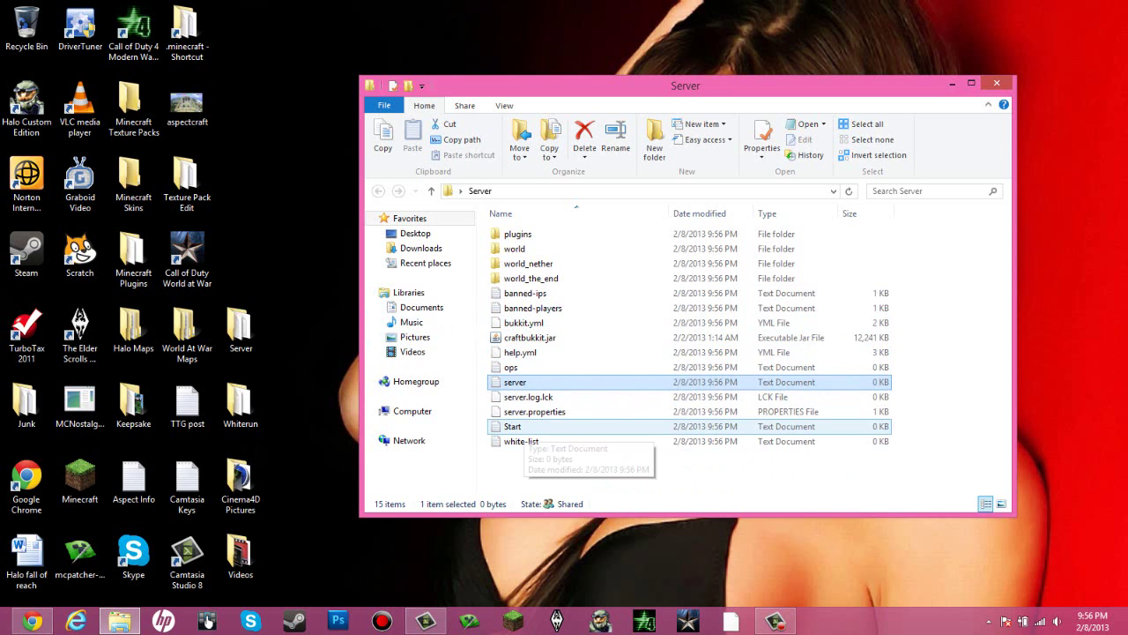
Open the Start text document in Notepad and paste the copied java start script into it.
double_click(514, 426)
drag(758, 247, 617, 144)
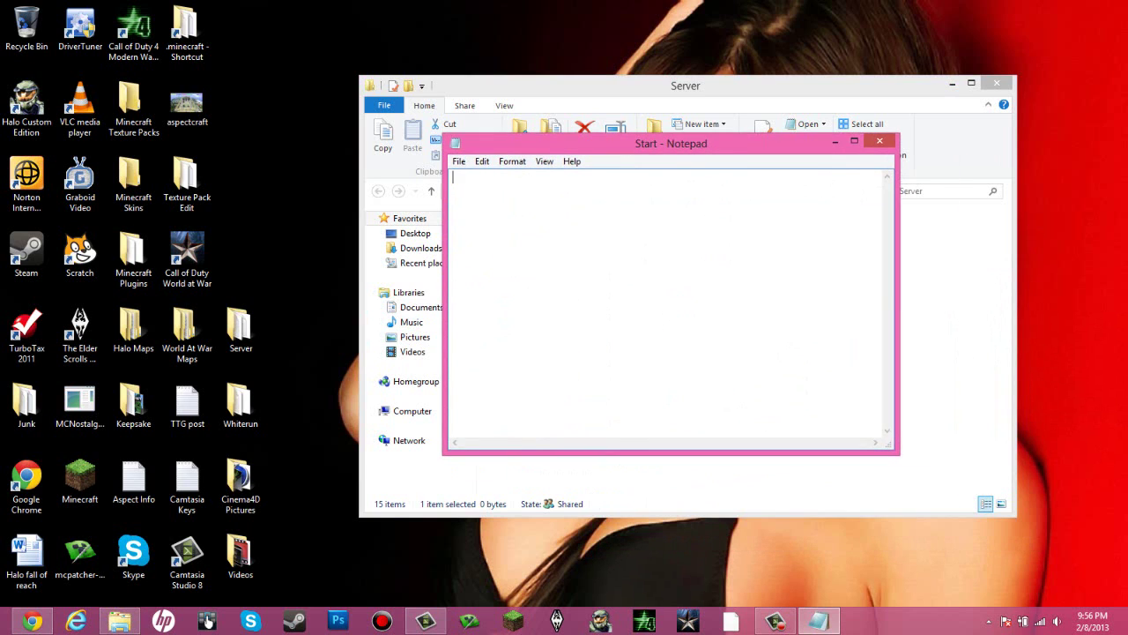
right_click(529, 220)
click(564, 279)
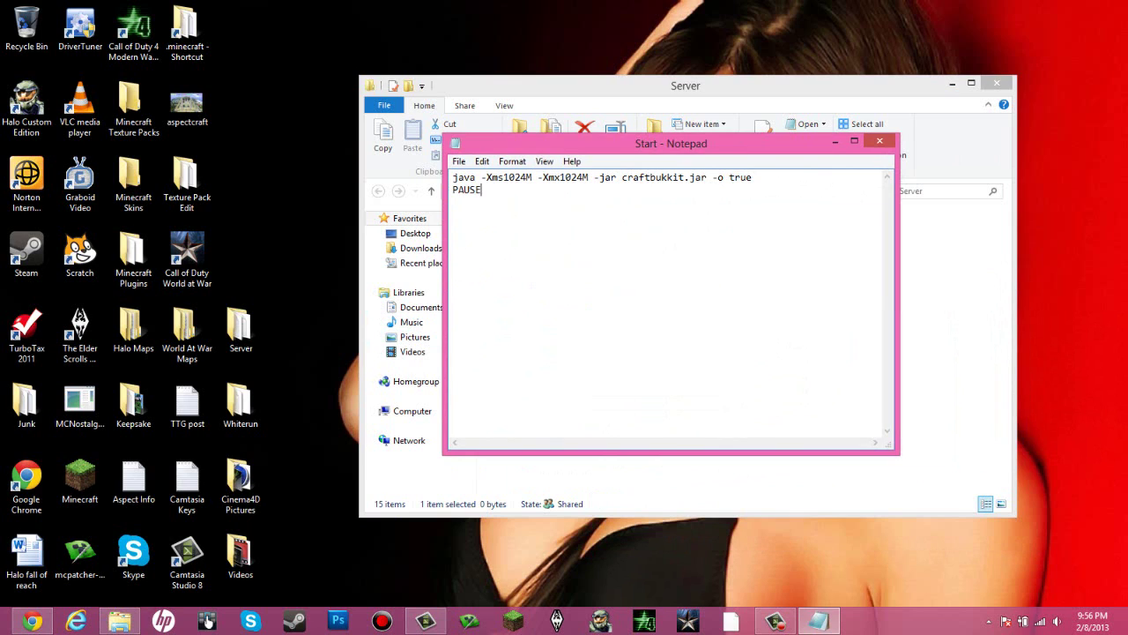
Save the script in the Server folder as Start.bat with the file type All Files, and close Notepad.
click(458, 161)
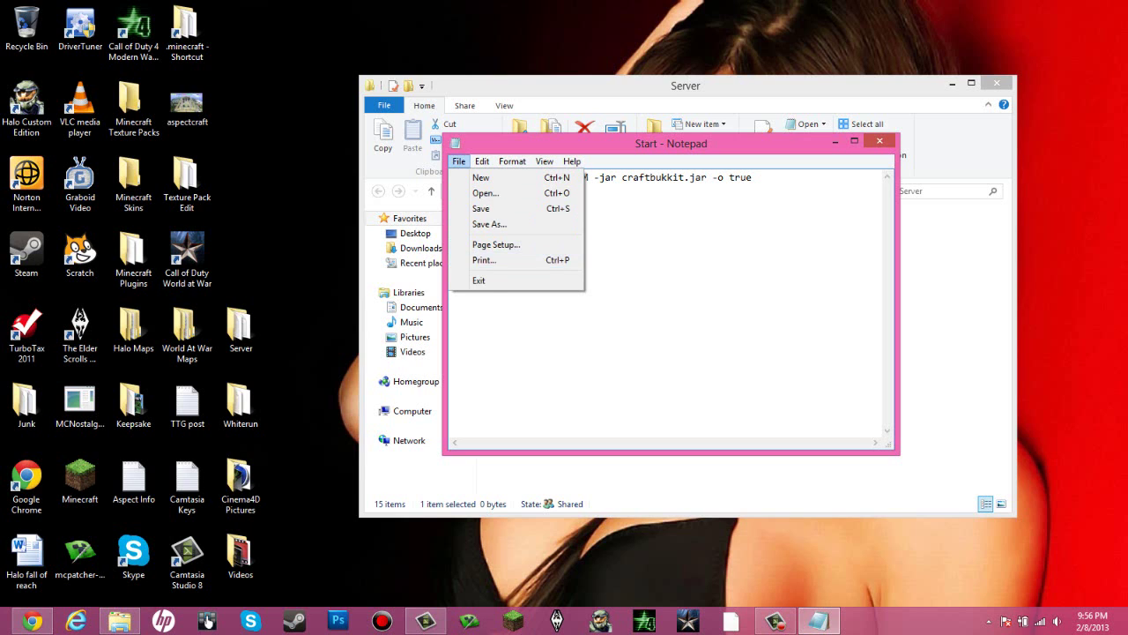
click(490, 223)
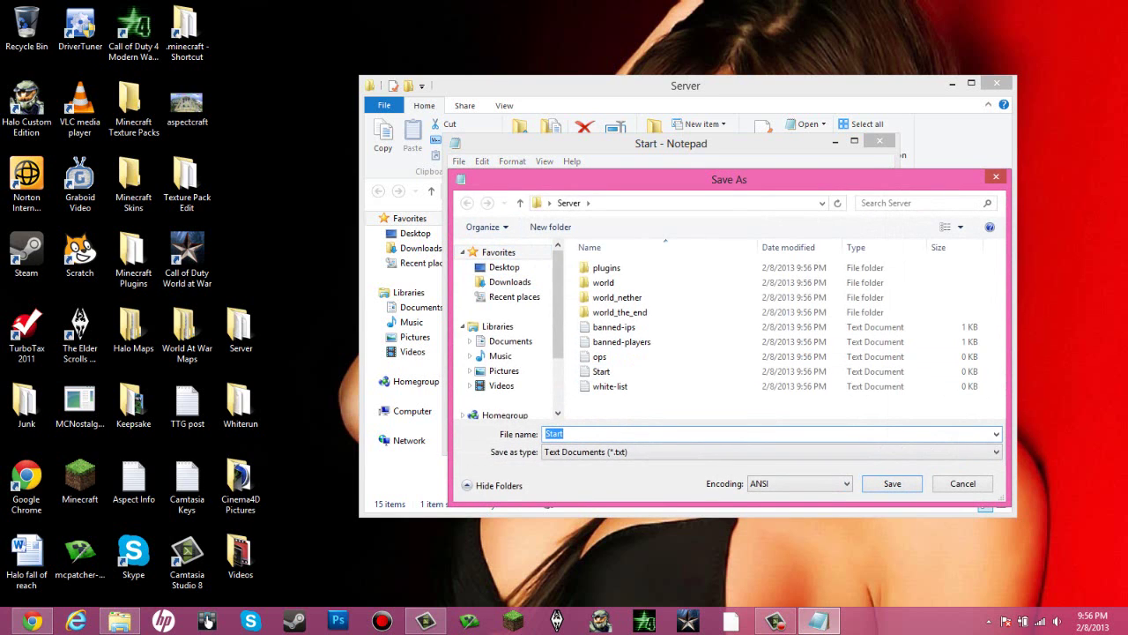
click(705, 452)
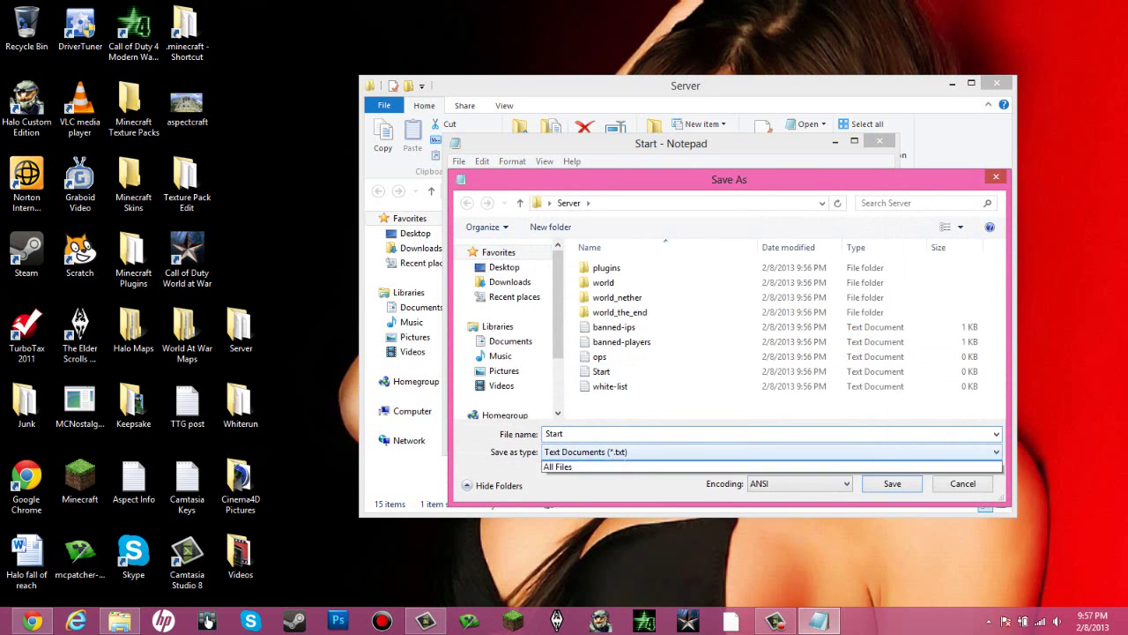
click(697, 476)
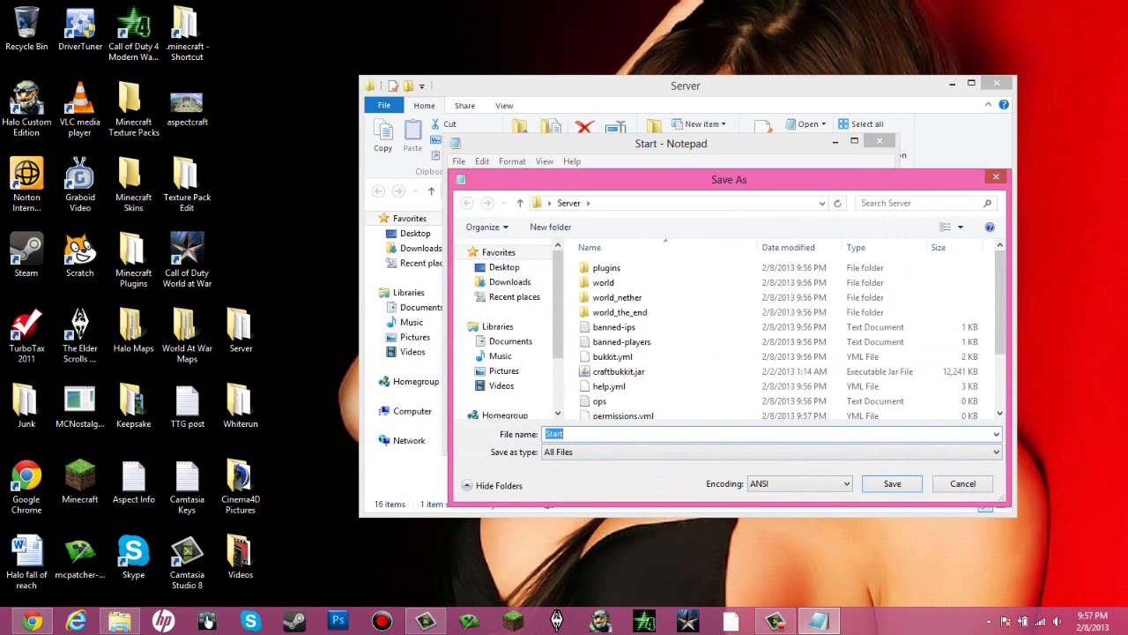
text(.bat)
key(Return)
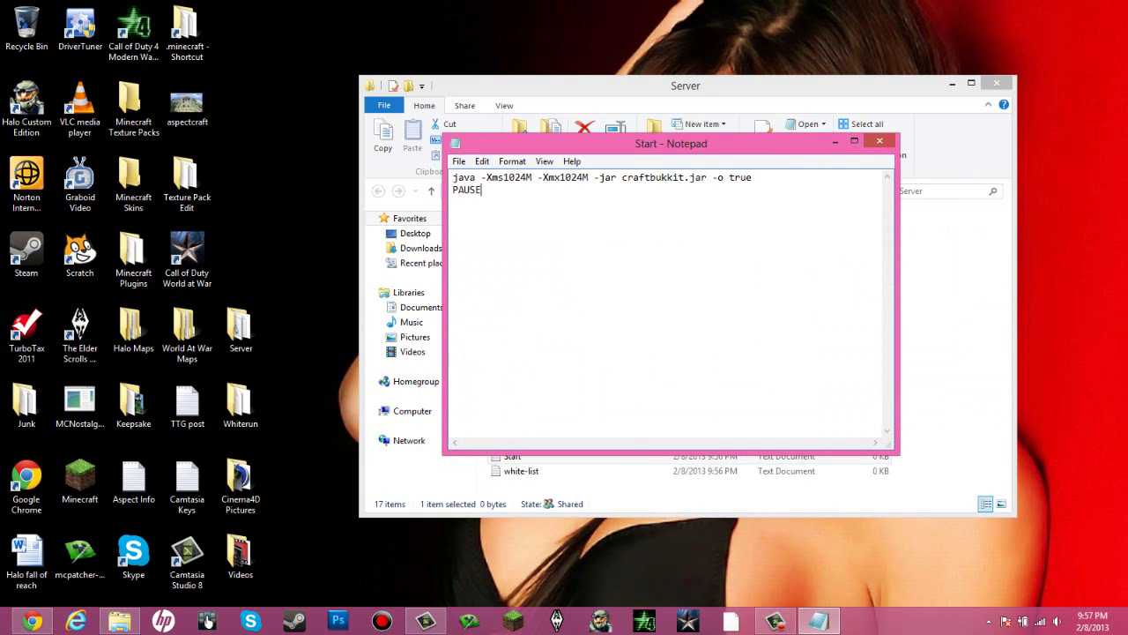
key(alt+F4)
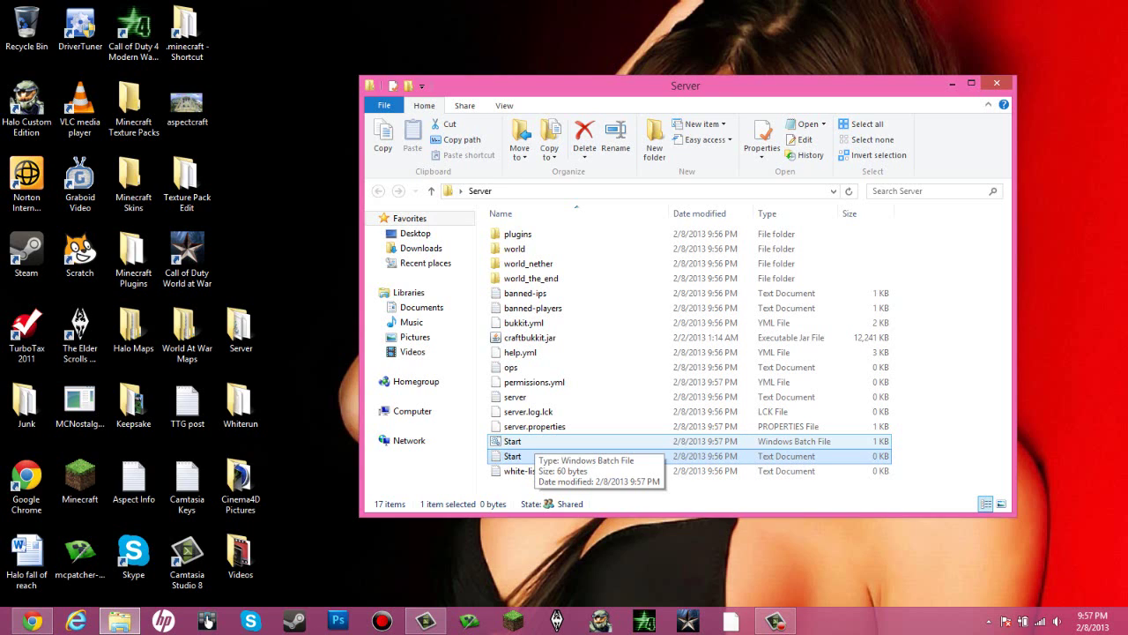
Run the Start batch file to test the server launch, and close its command window.
double_click(512, 441)
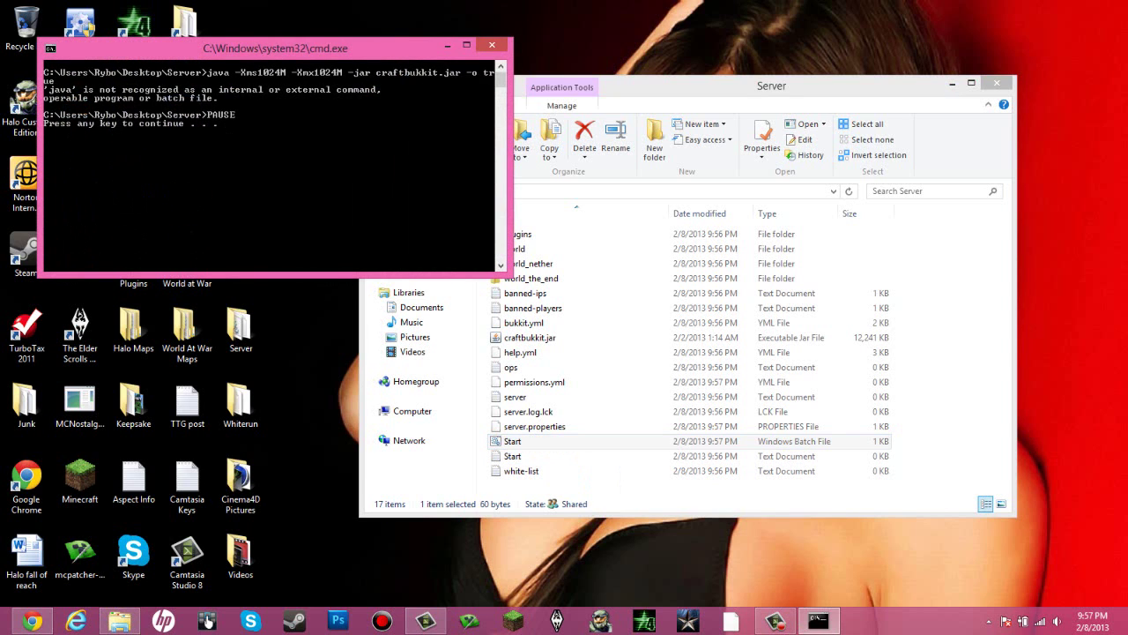
click(492, 45)
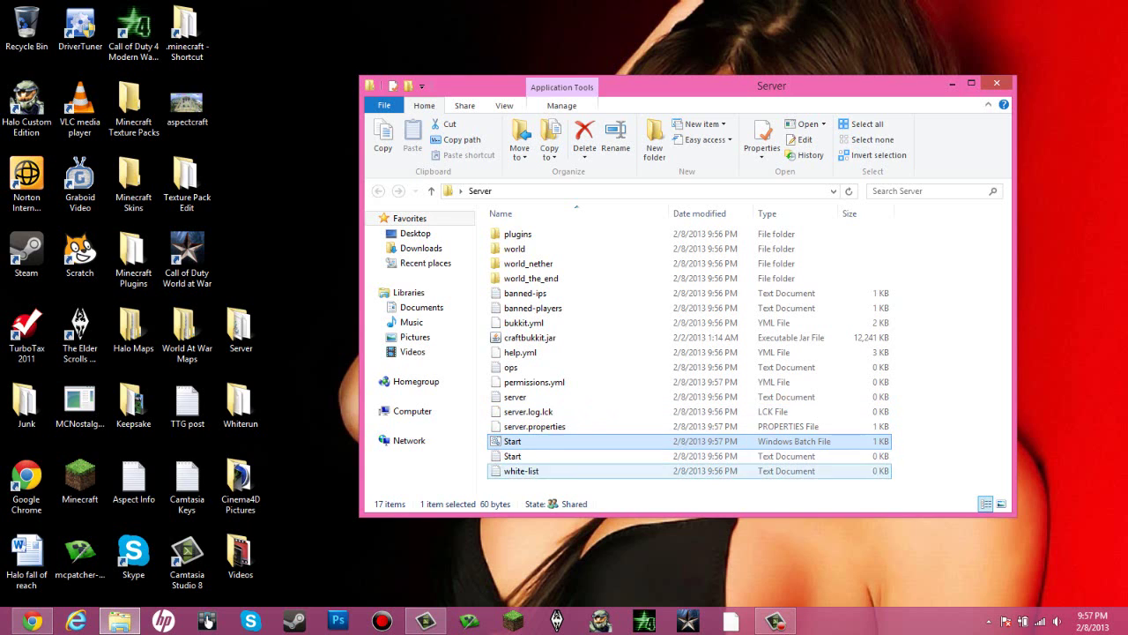
mouse_move(529, 483)
mouse_down()
mouse_move(508, 242)
mouse_move(527, 483)
mouse_up()
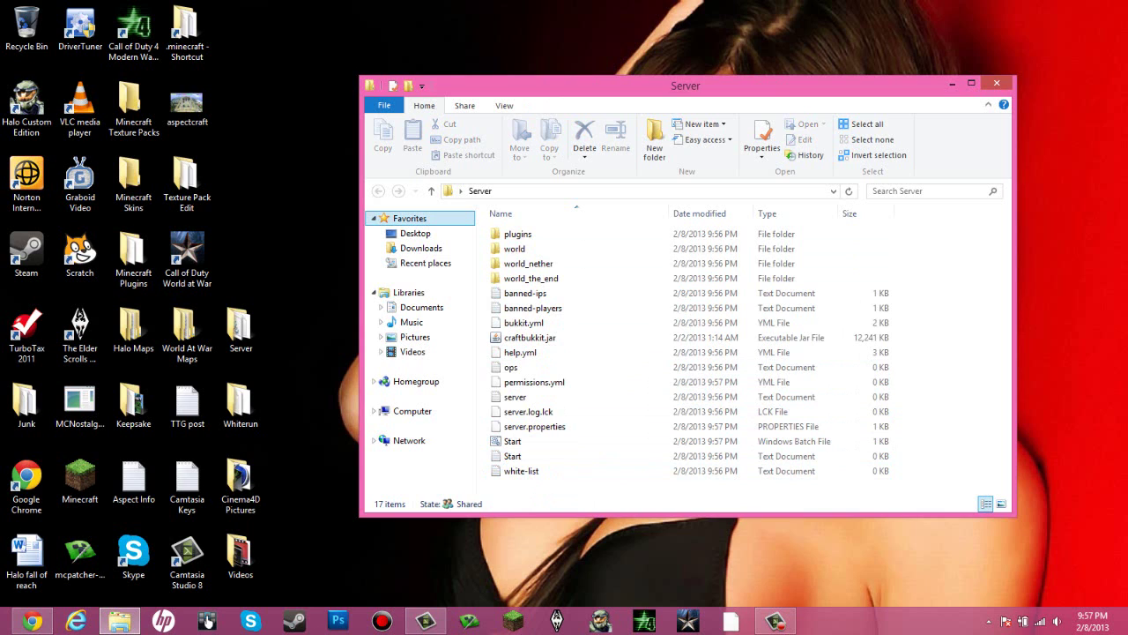
Review the Windows setup instructions on the Bukkit wiki in Chrome and return to the Server folder.
click(32, 620)
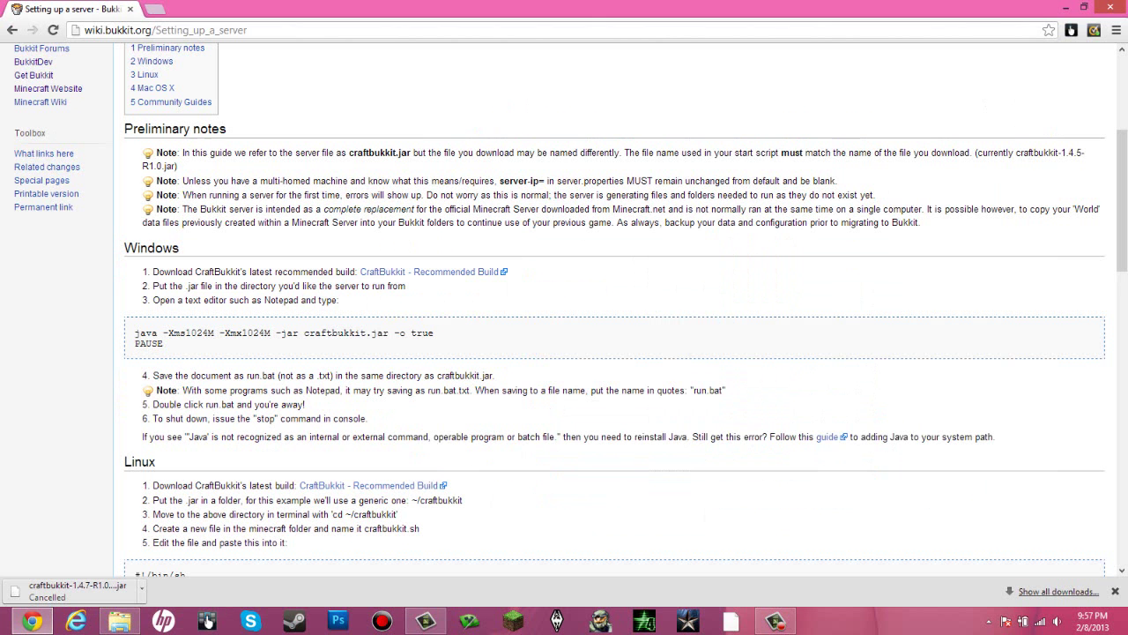
click(33, 621)
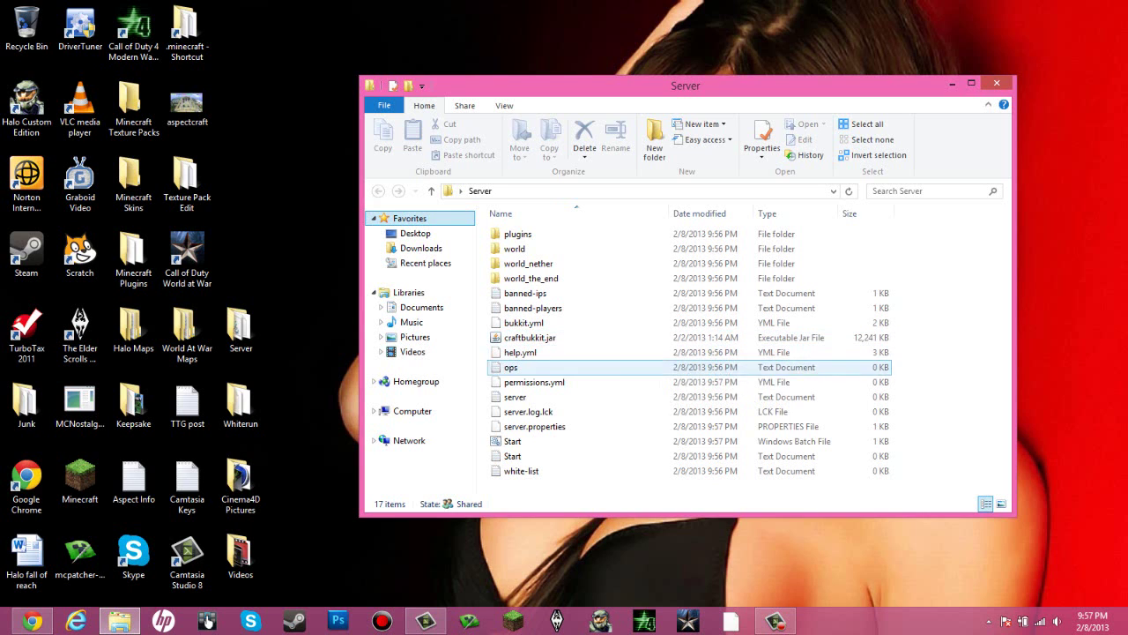
drag(540, 489, 838, 496)
key(ctrl+a)
click(638, 490)
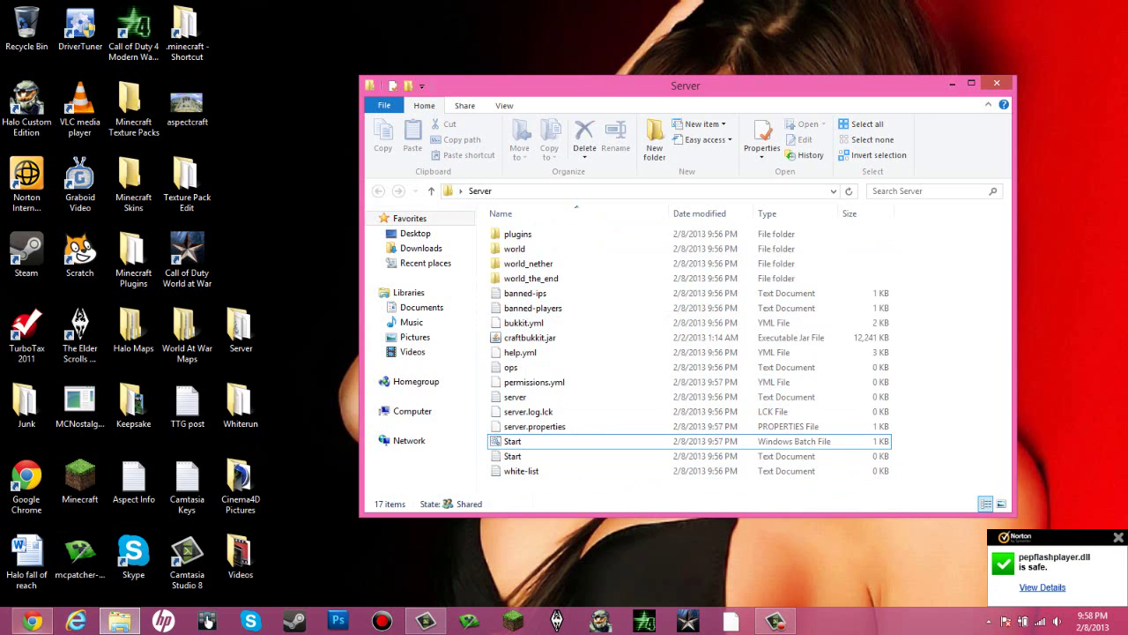
Switch to the Bukkit wiki in Chrome, dismiss the Norton notification and close the downloads bar.
key(alt+Tab)
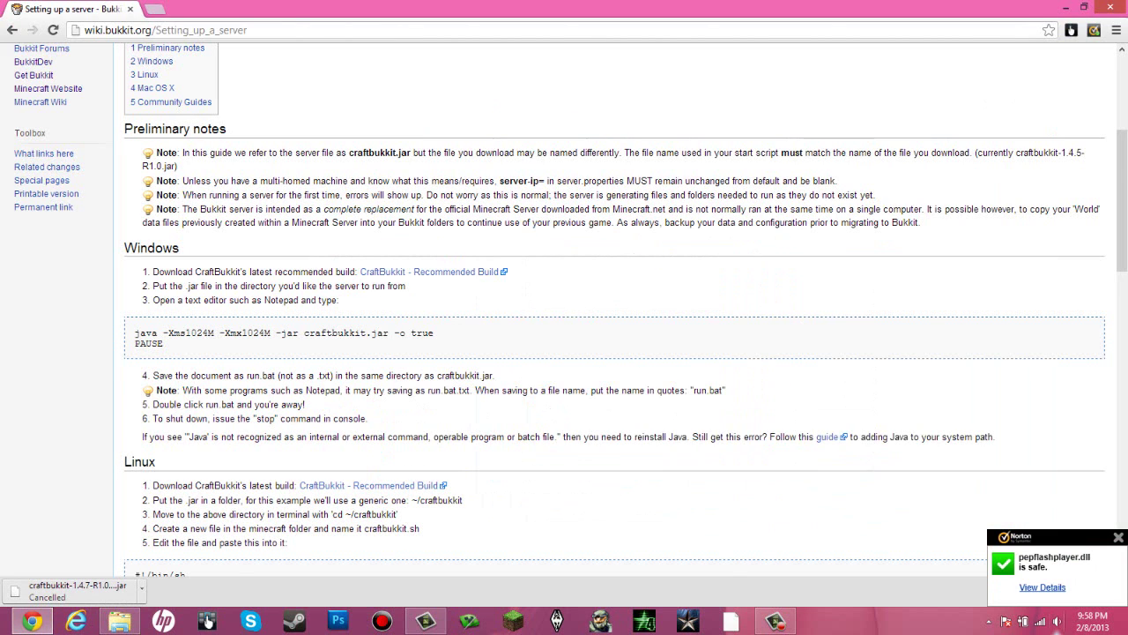
click(1119, 537)
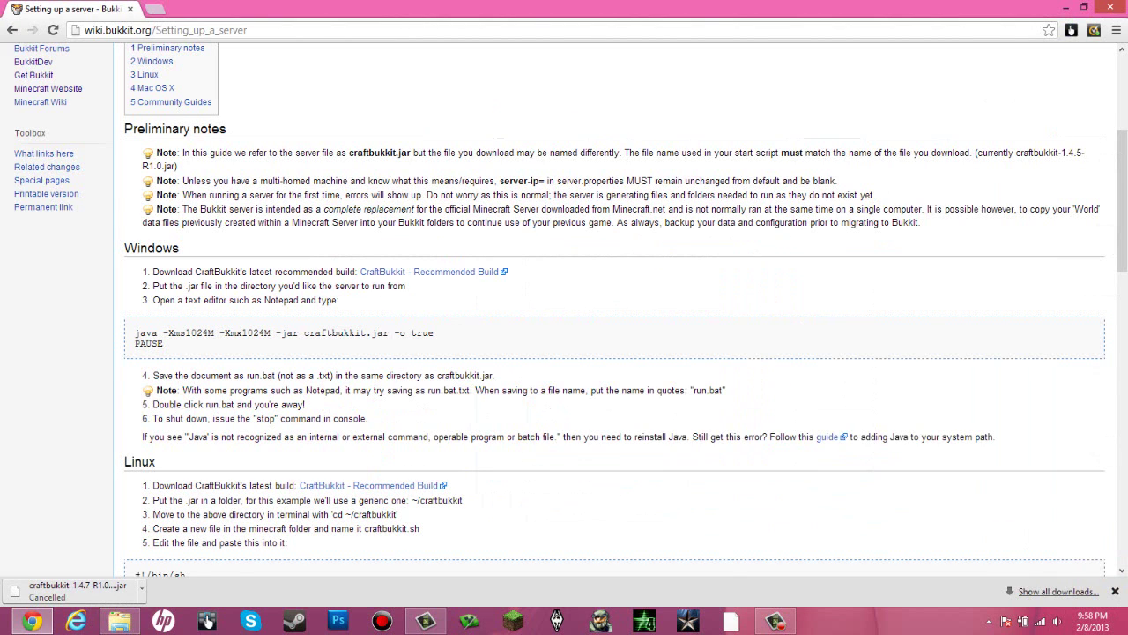
click(1116, 590)
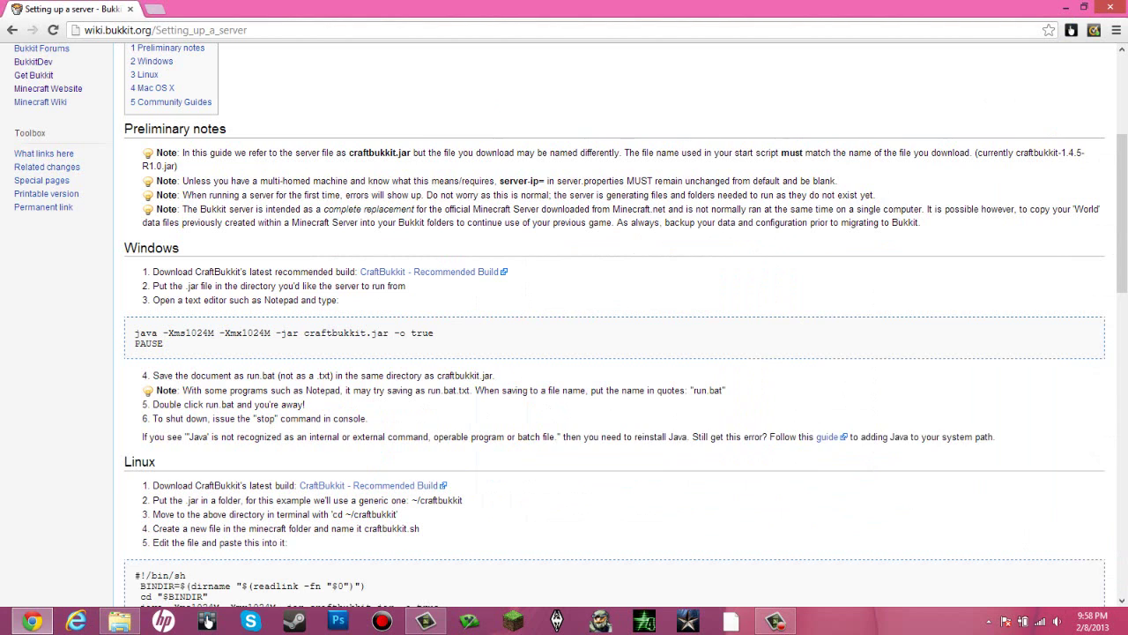
Look through the Linux and Mac OS X setup instructions on the Bukkit wiki page and return to the Server folder.
scroll(614, 324, down, 2)
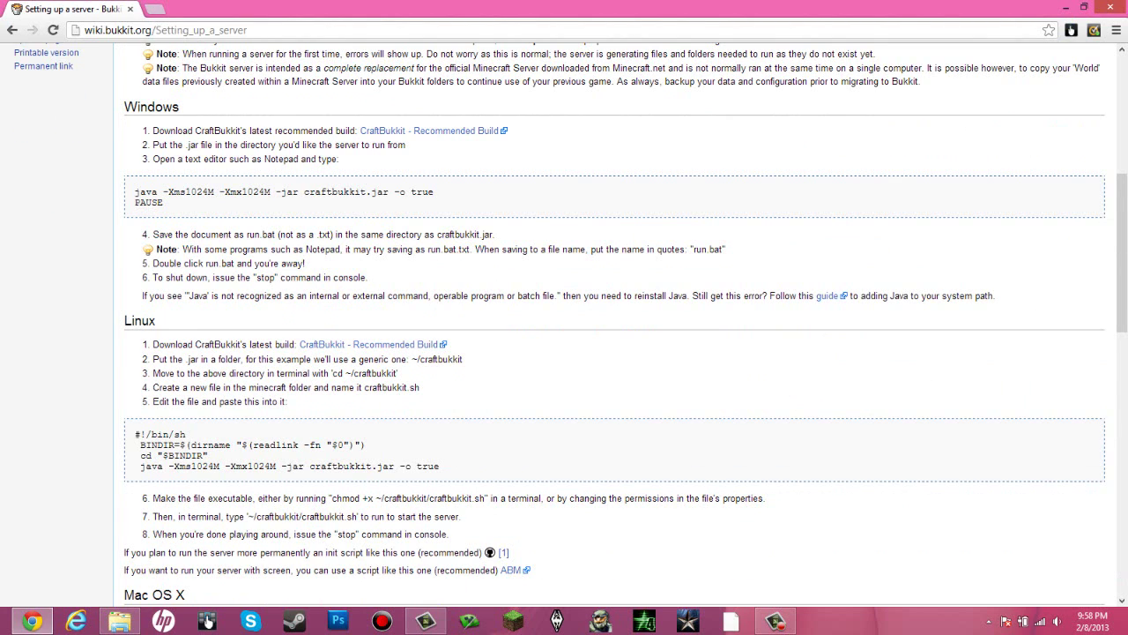
scroll(207, 621, down, 2)
scroll(207, 621, down, 6)
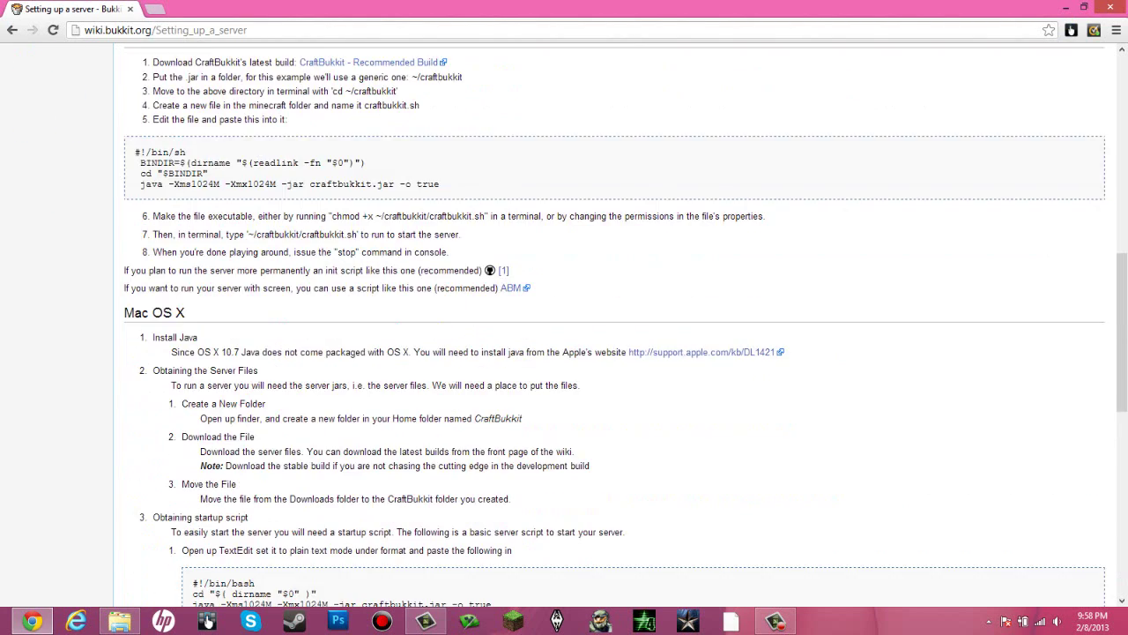
scroll(207, 621, up, 13)
scroll(614, 325, up, 1)
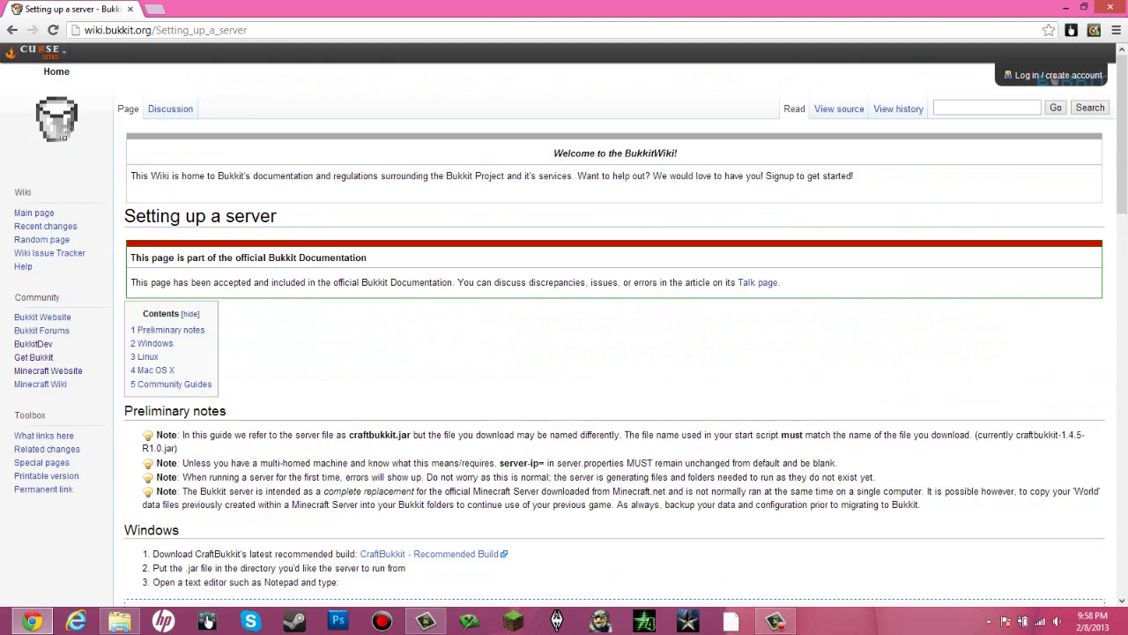
click(1066, 7)
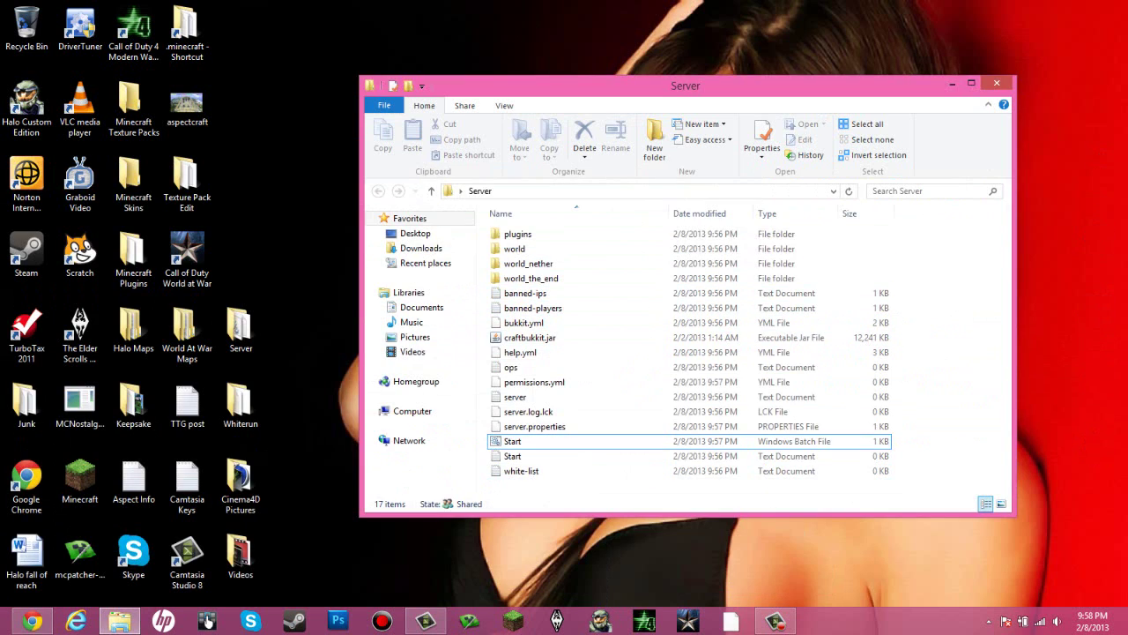
mouse_move(551, 490)
mouse_down()
mouse_move(519, 270)
mouse_move(723, 222)
mouse_up()
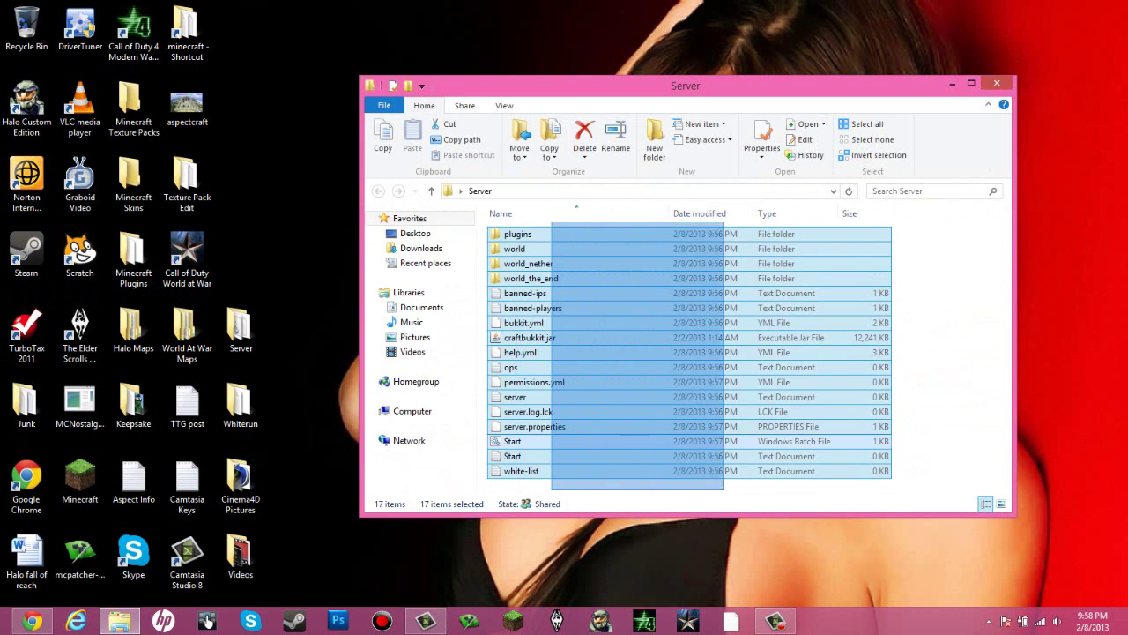
drag(552, 222, 552, 222)
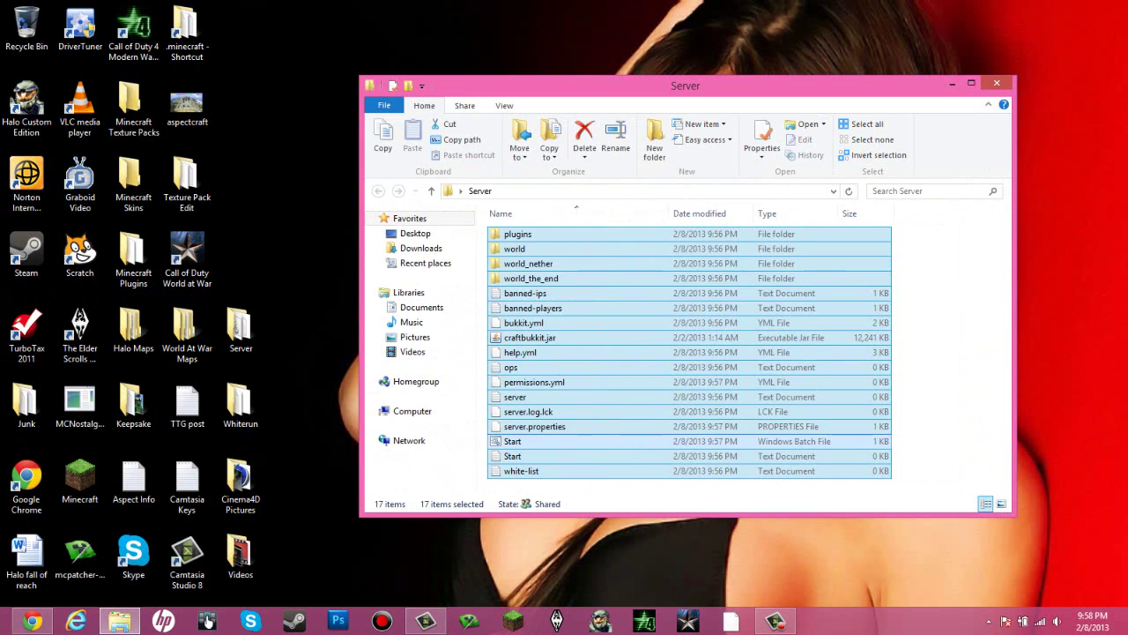
click(945, 371)
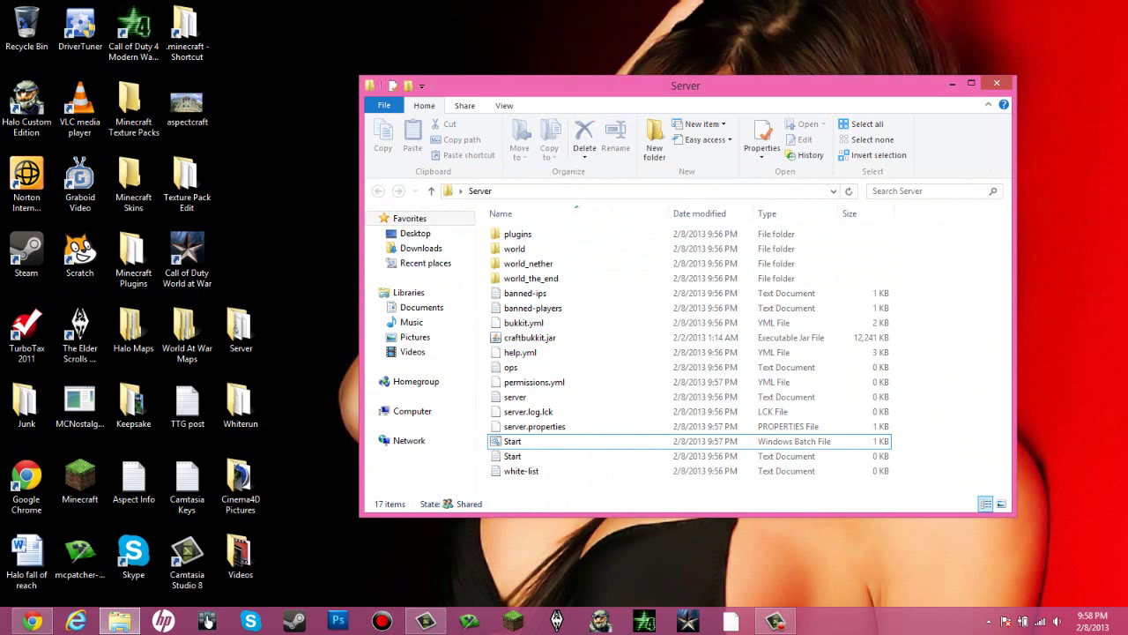
drag(557, 495, 973, 225)
click(945, 371)
click(775, 621)
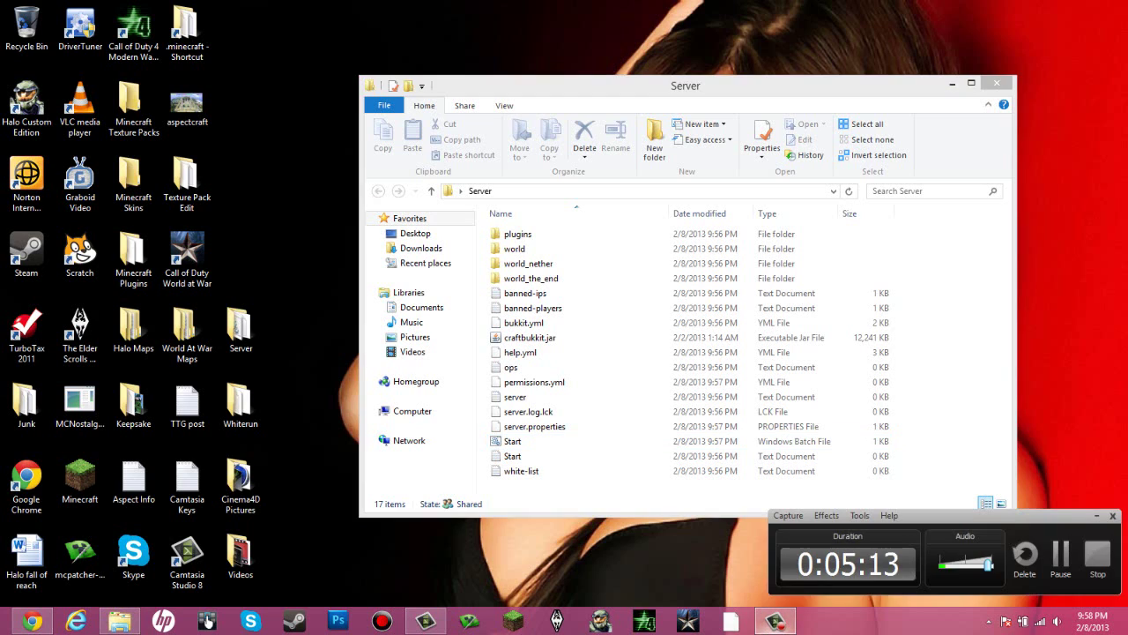